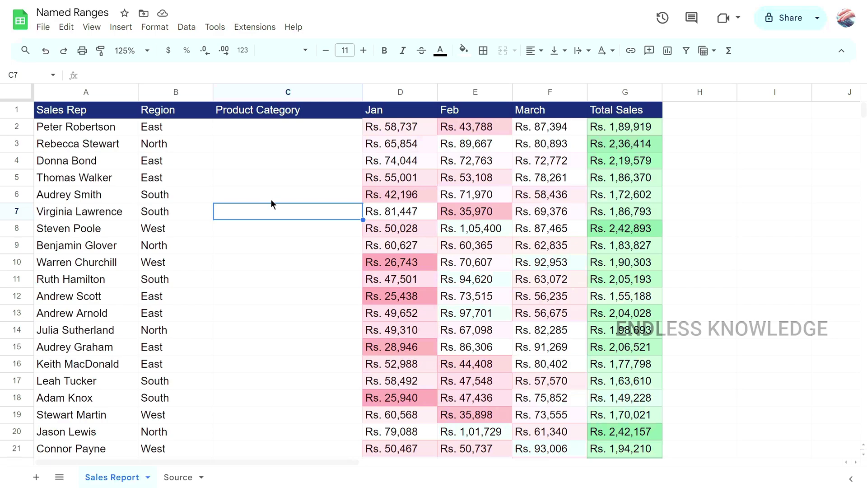
Examine how the displayed cell reference changes for individual cells, row 1 and blocks of cells in the Product Category column.
left_click(268, 177)
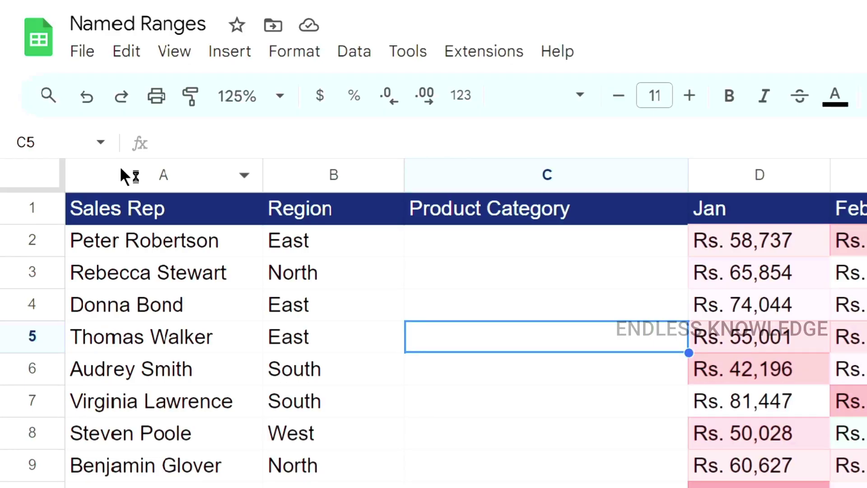
left_click(72, 94)
left_click(36, 204)
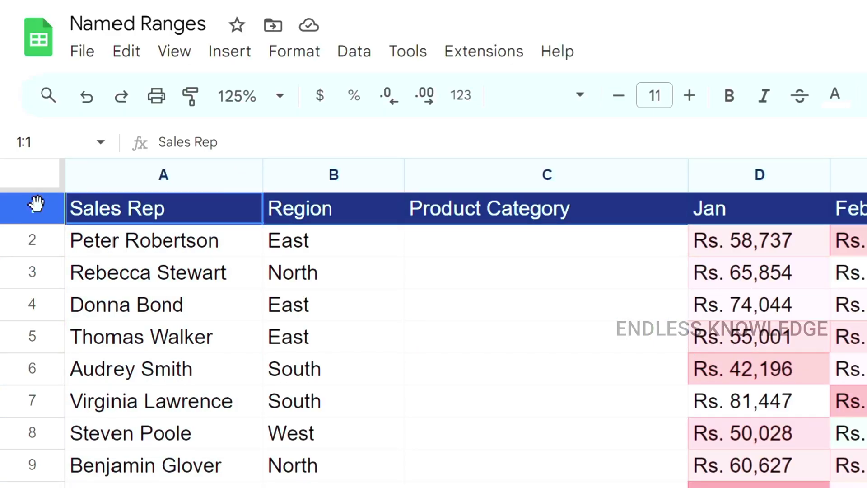
left_click(139, 214)
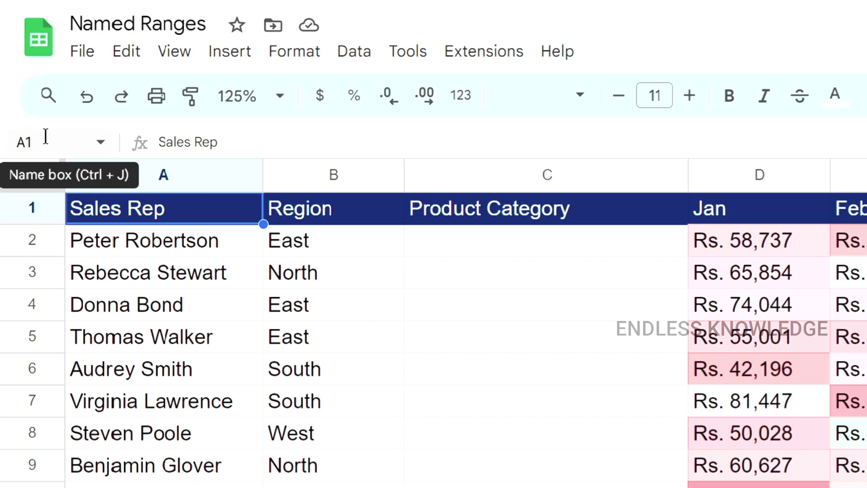
left_click(246, 335)
left_click(367, 374)
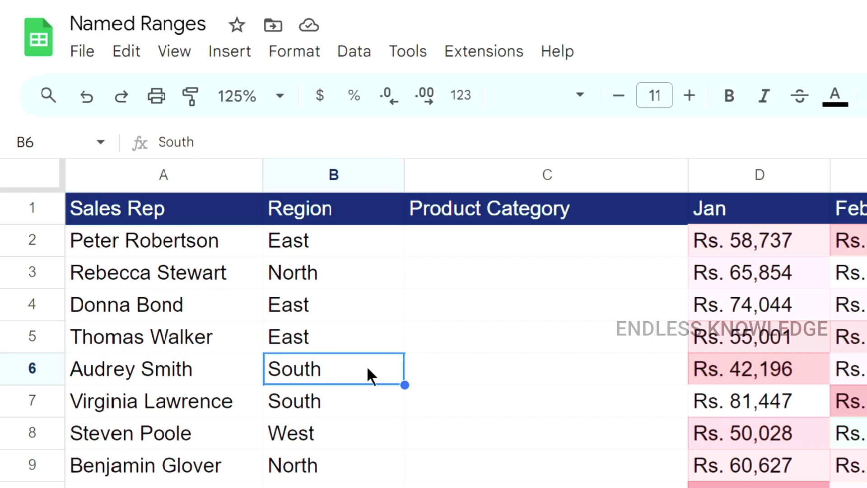
left_click(538, 376)
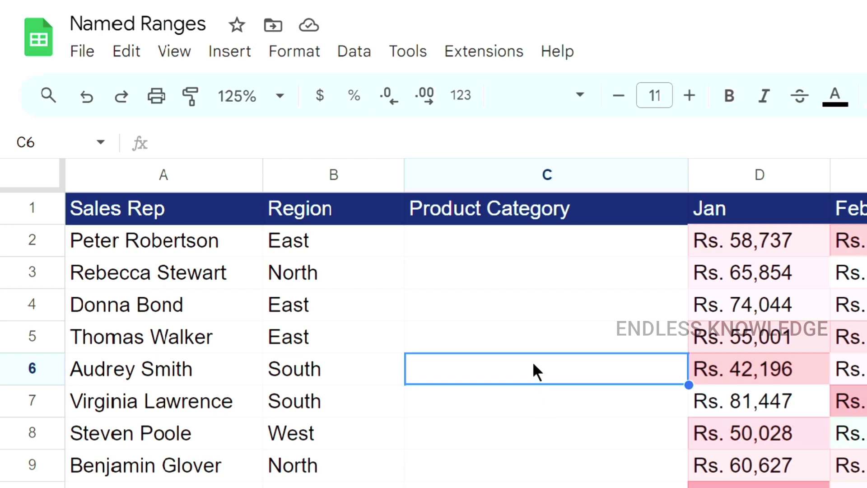
left_click_drag(561, 305, 558, 487)
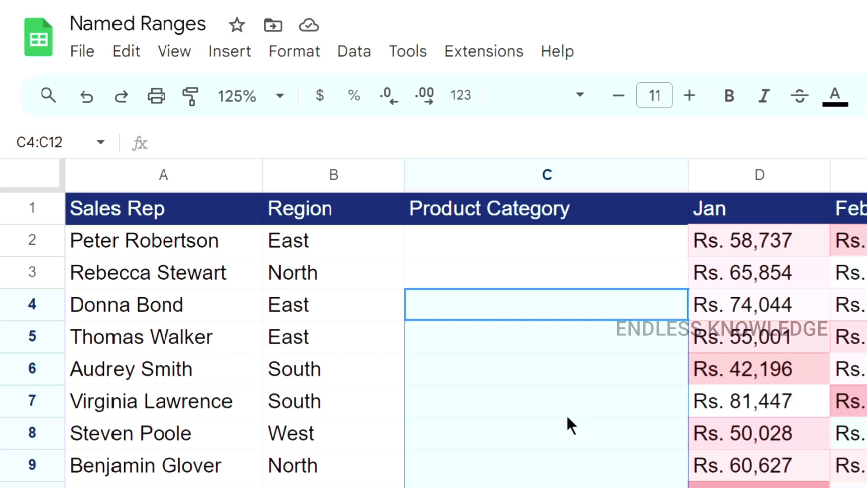
left_click(568, 407)
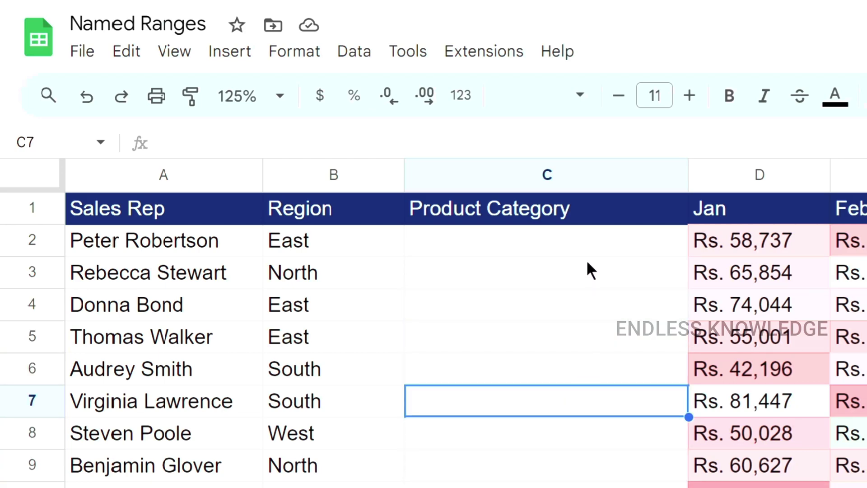
left_click_drag(587, 266, 587, 487)
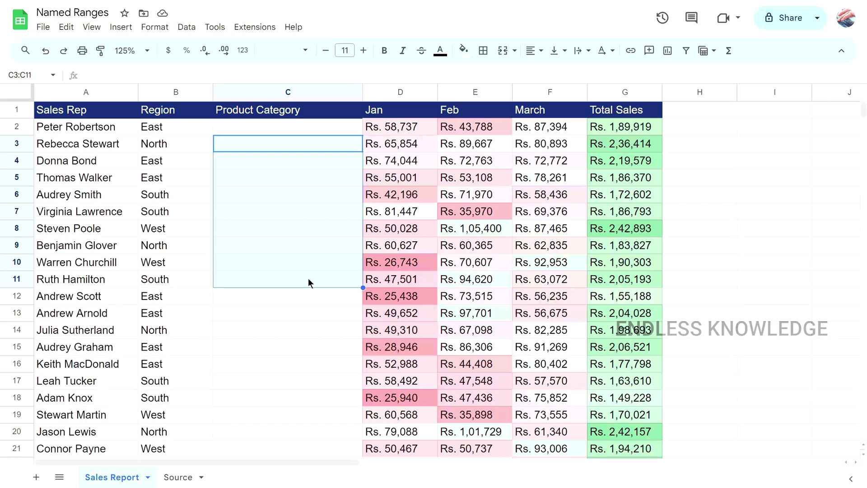
left_click_drag(317, 144, 315, 276)
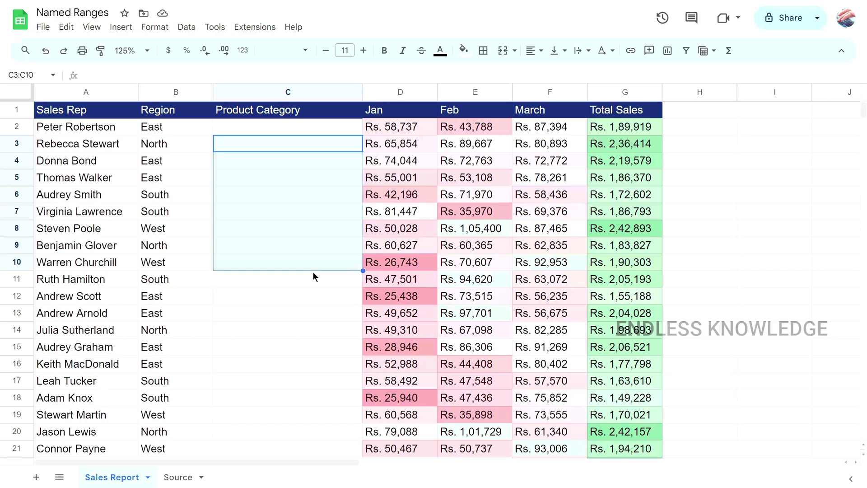
left_click(295, 197)
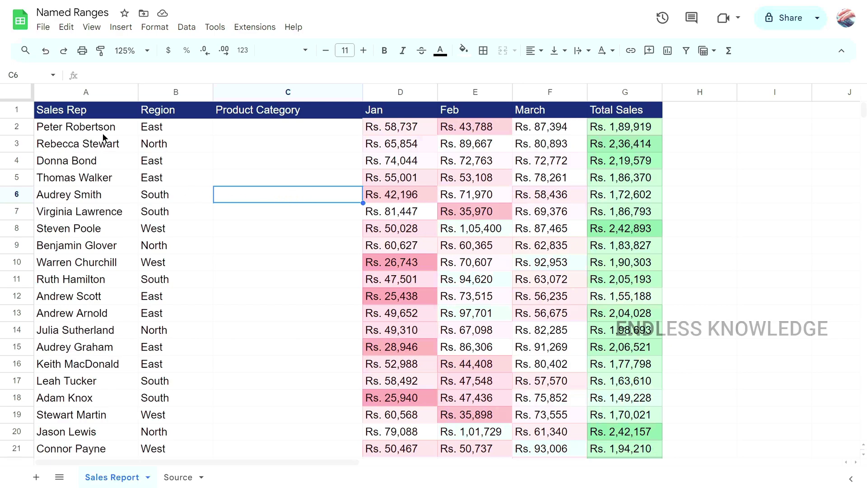
left_click_drag(102, 134, 105, 346)
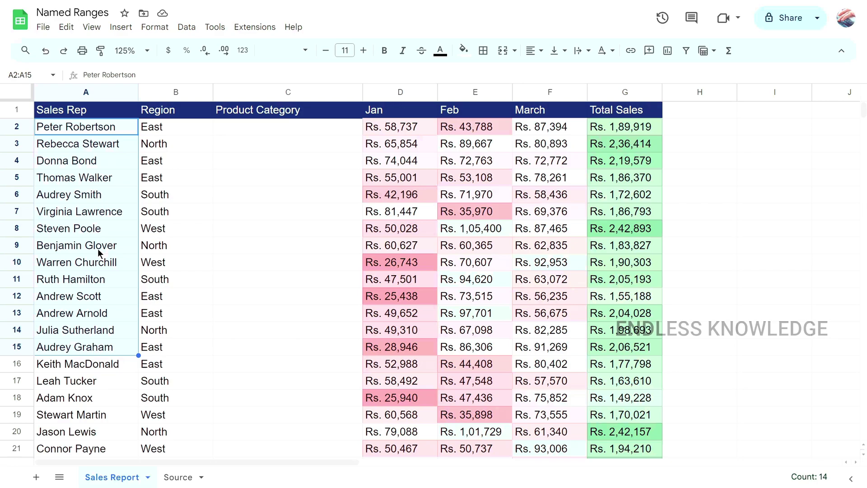
left_click(105, 128)
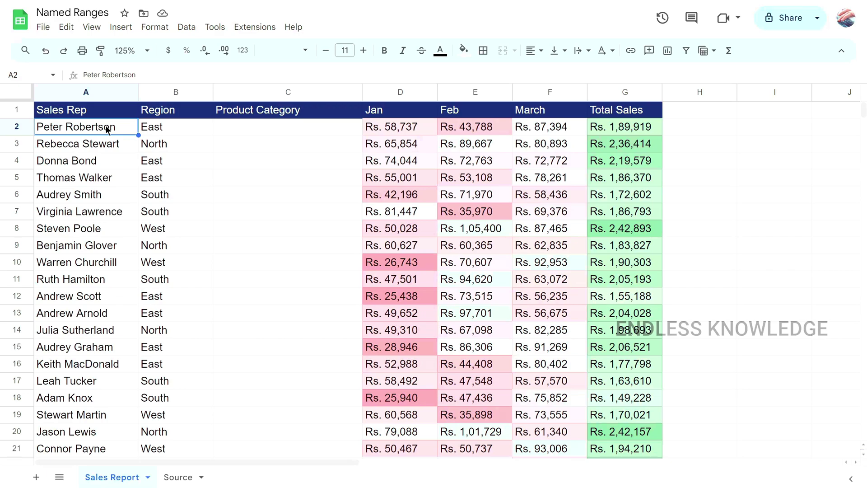
left_click_drag(107, 128, 94, 245)
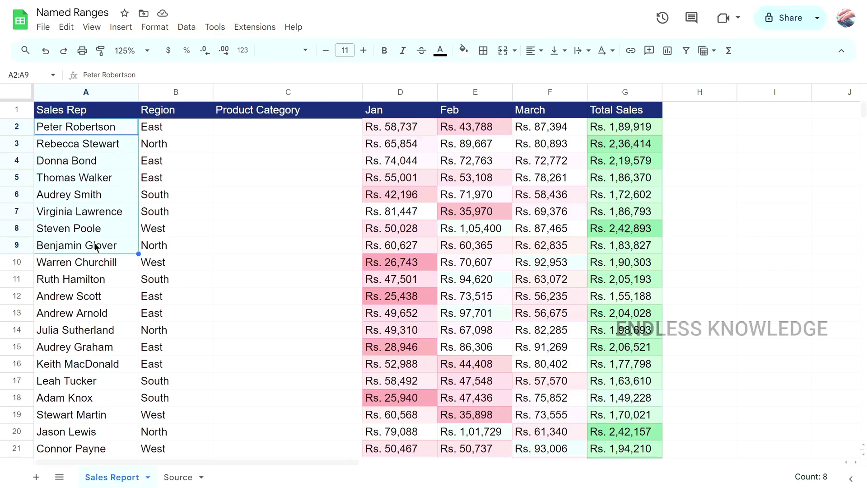
Name the full list of sales reps, cells A2:A101, as the range Sales_rep.
left_click(110, 128)
key("ctrl+shift+Down")
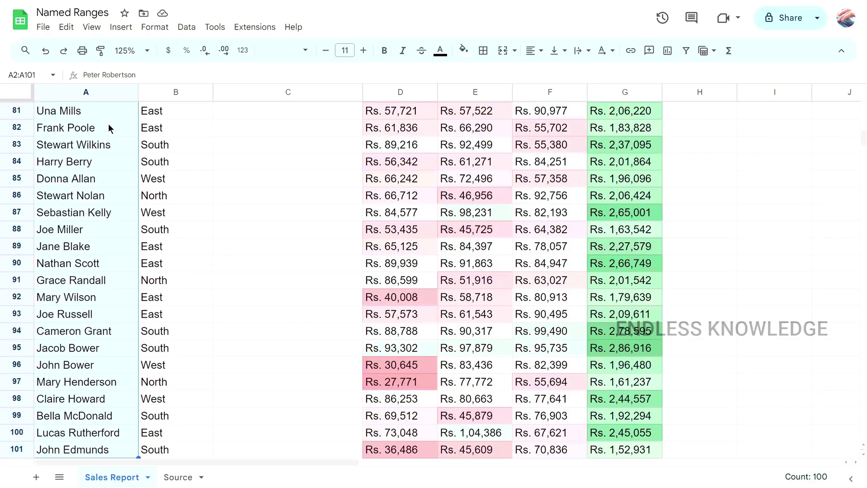
scroll(121, 180, "up", 20)
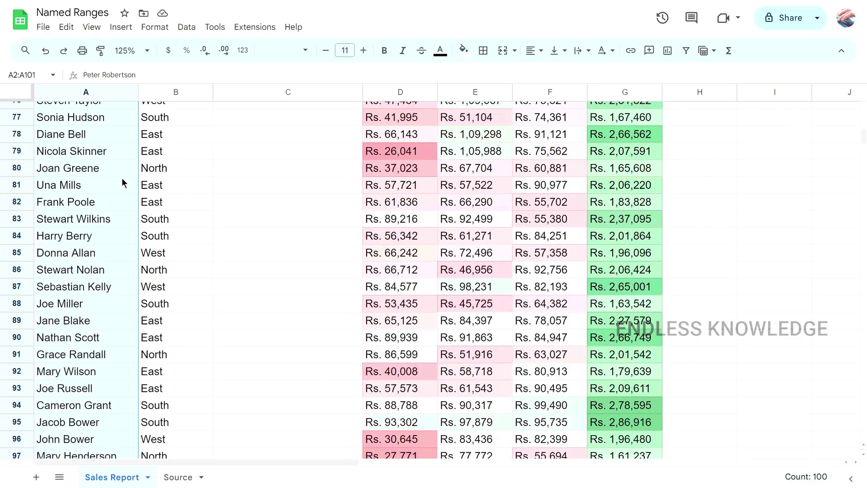
scroll(122, 182, "up", 2)
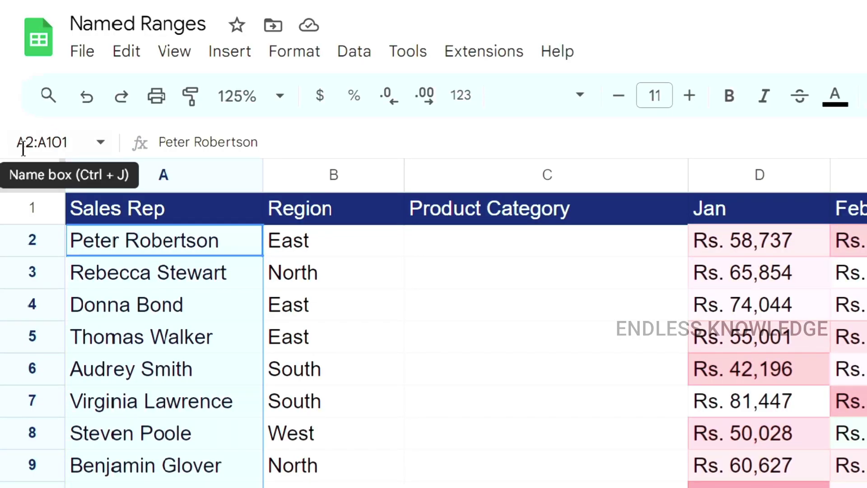
left_click(76, 142)
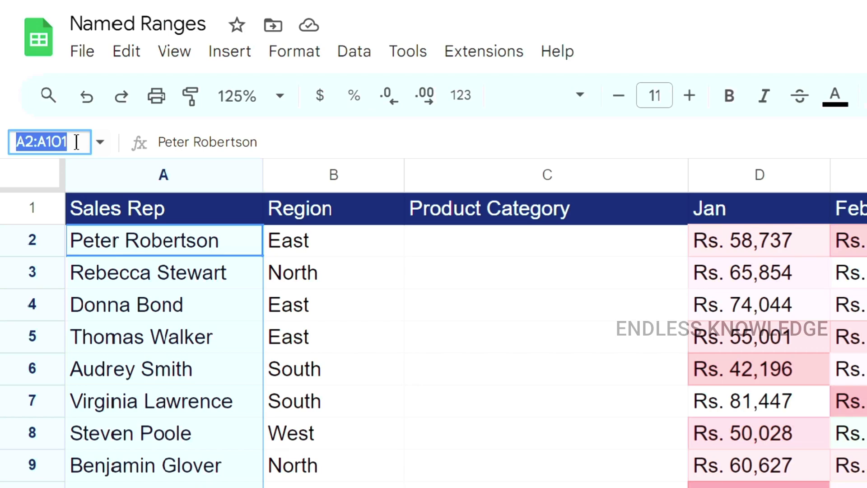
type("Sales")
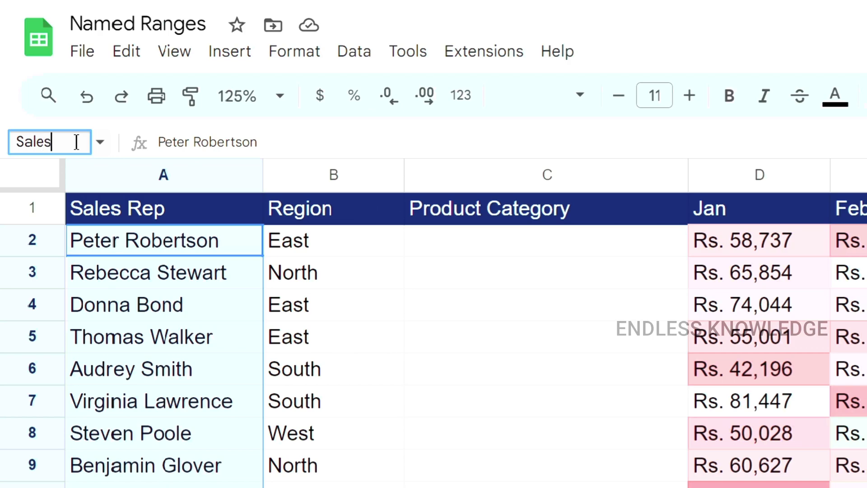
type("-")
key("BackSpace")
type("_rep")
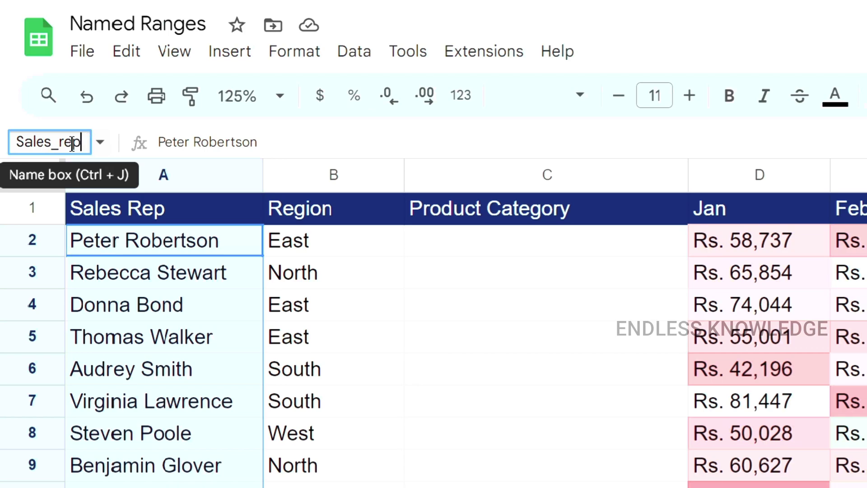
key("Return")
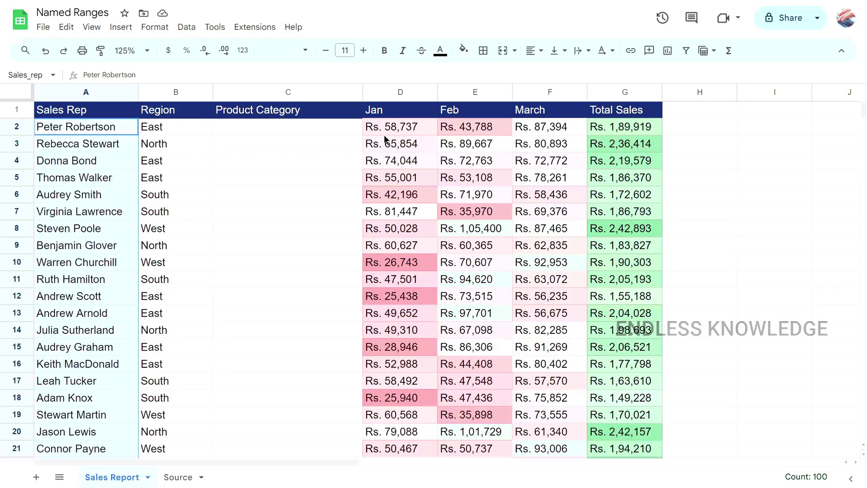
Define a named range Jan_Sales for all January sales values, cells D2:D101 on the Sales Report sheet.
left_click(395, 125)
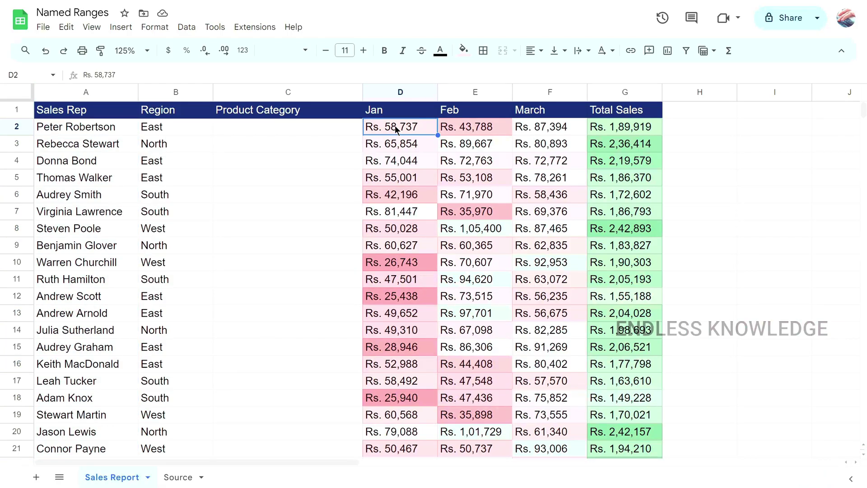
key("ctrl+shift+Down")
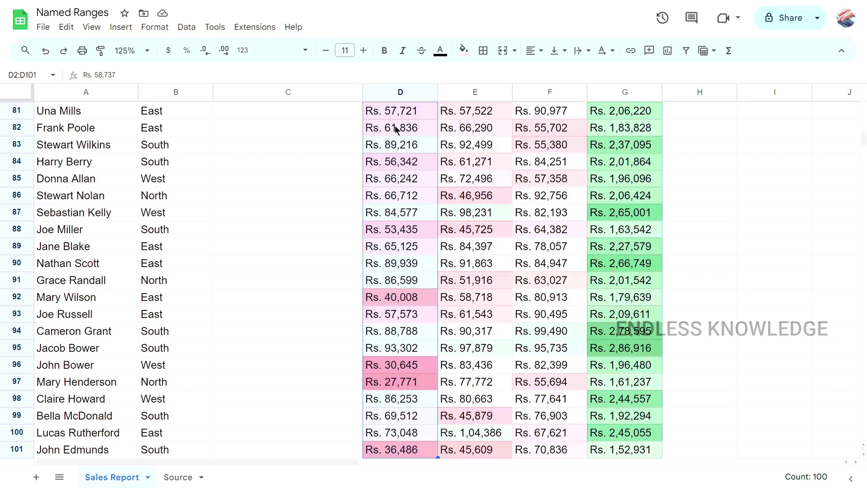
scroll(405, 167, "up", 4)
scroll(405, 167, "up", 15)
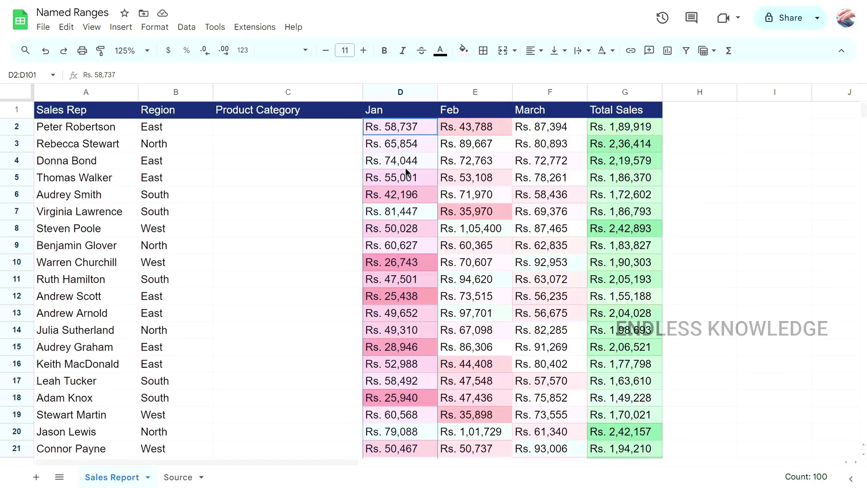
right_click(394, 132)
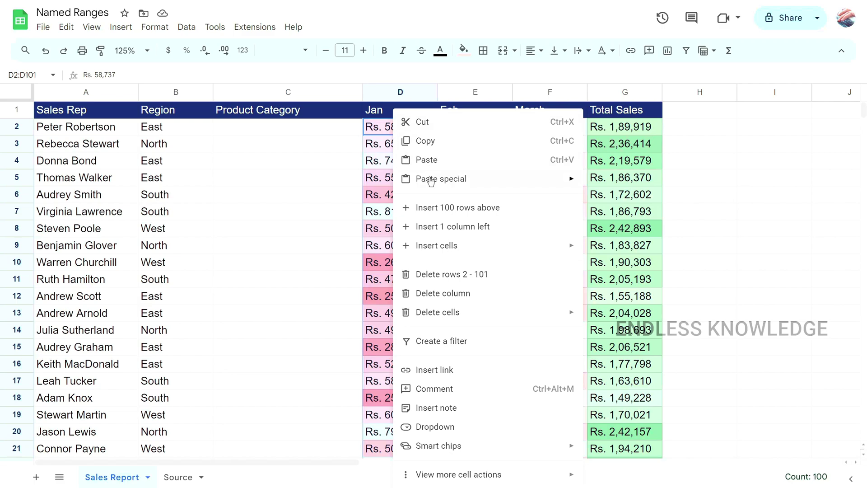
mouse_move(435, 476)
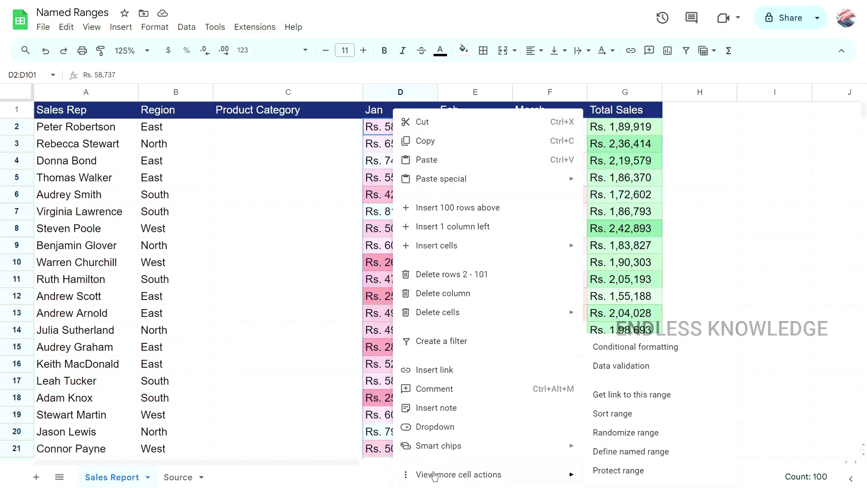
left_click(636, 452)
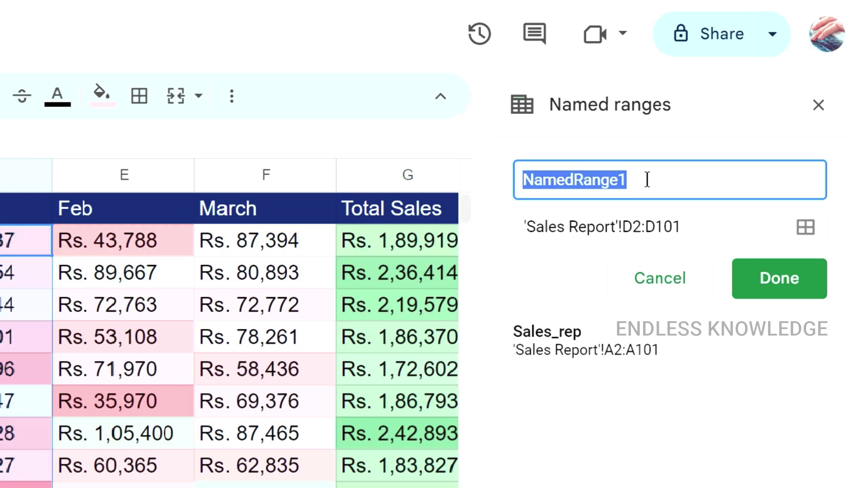
left_click_drag(623, 179, 530, 191)
left_click(731, 227)
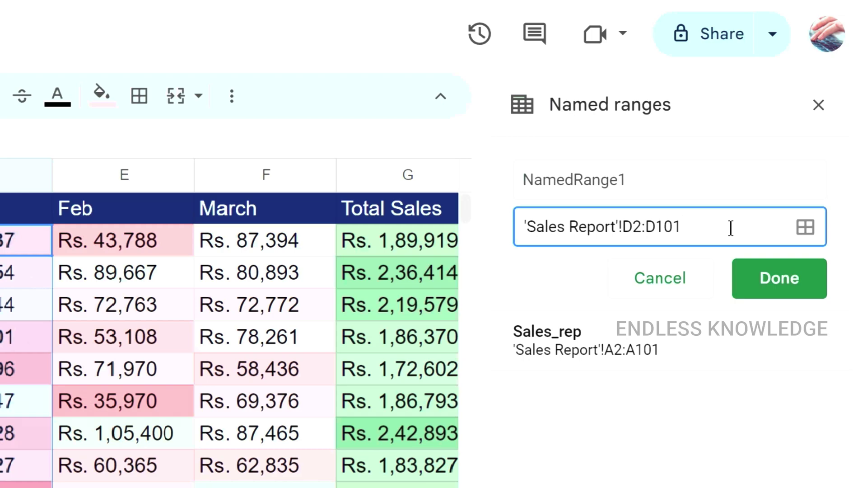
left_click(657, 181)
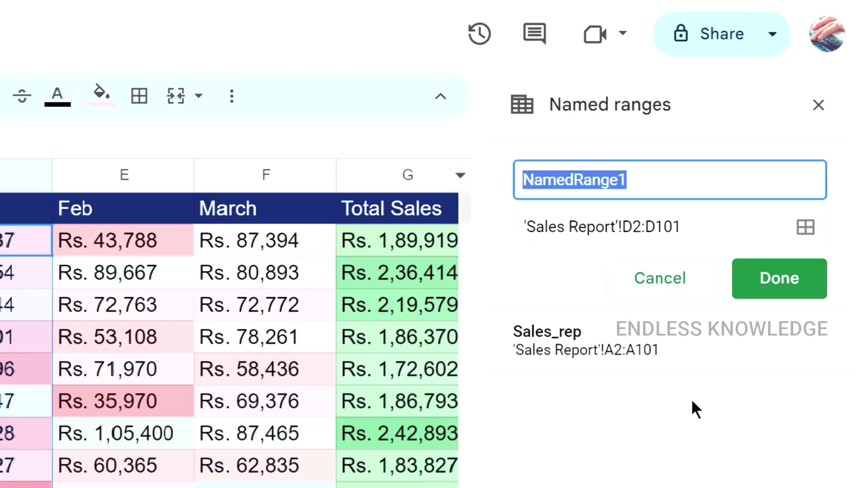
type("Jan_")
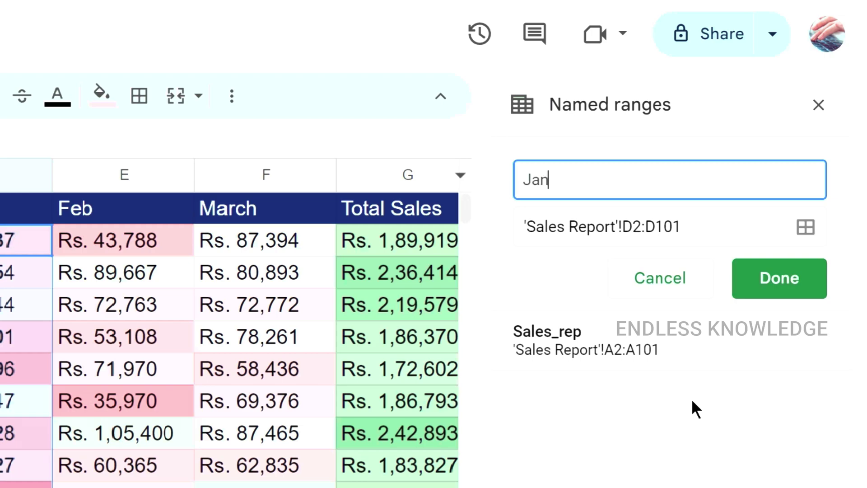
type("Sales")
left_click(767, 285)
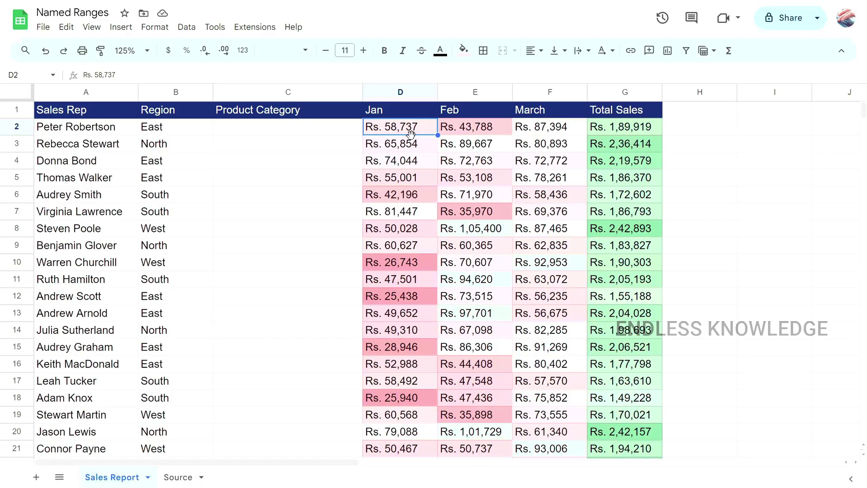
Define a named range Feb_Sales for all February sales values, cells E2:E101 on the Sales Report sheet.
left_click(494, 130)
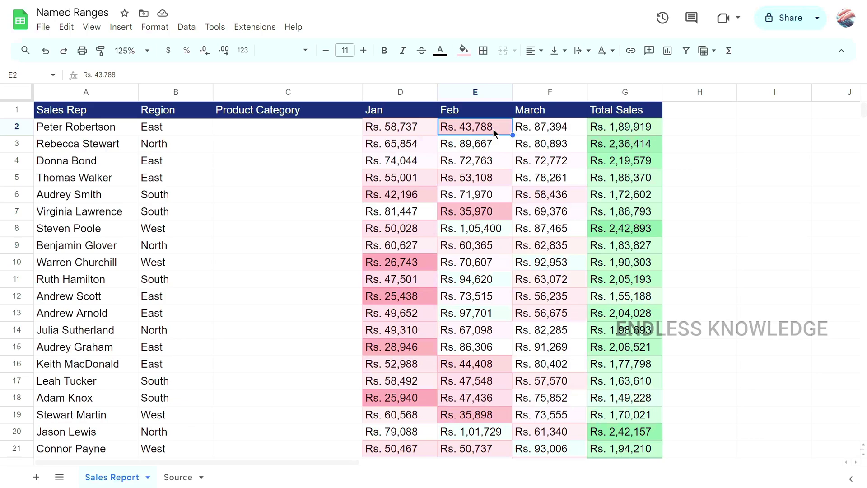
key("ctrl+shift+Down")
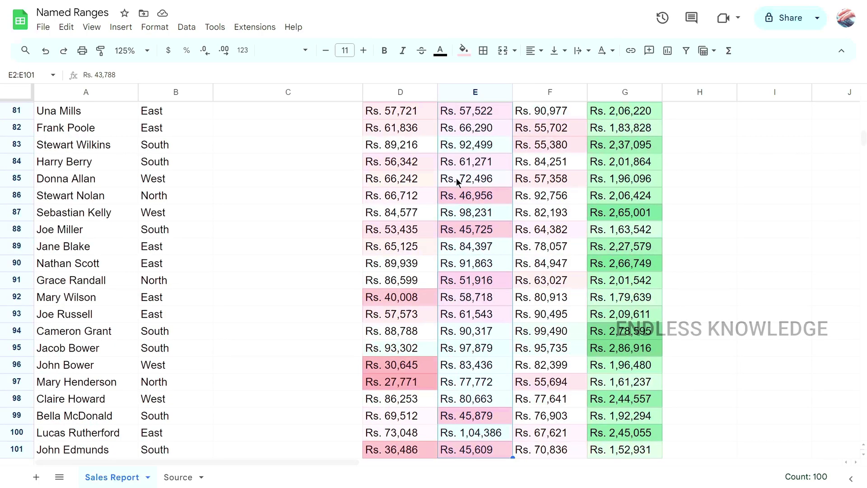
scroll(456, 178, "up", 15)
scroll(456, 178, "up", 8)
left_click(186, 28)
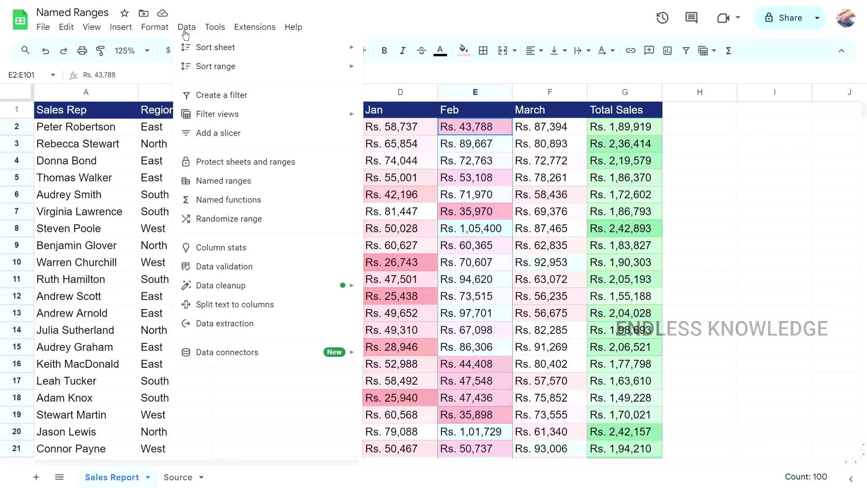
left_click(251, 181)
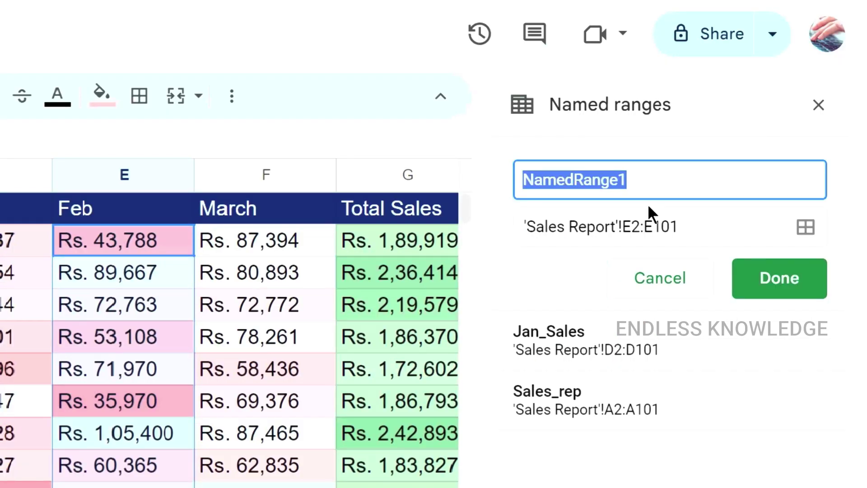
type("Feb")
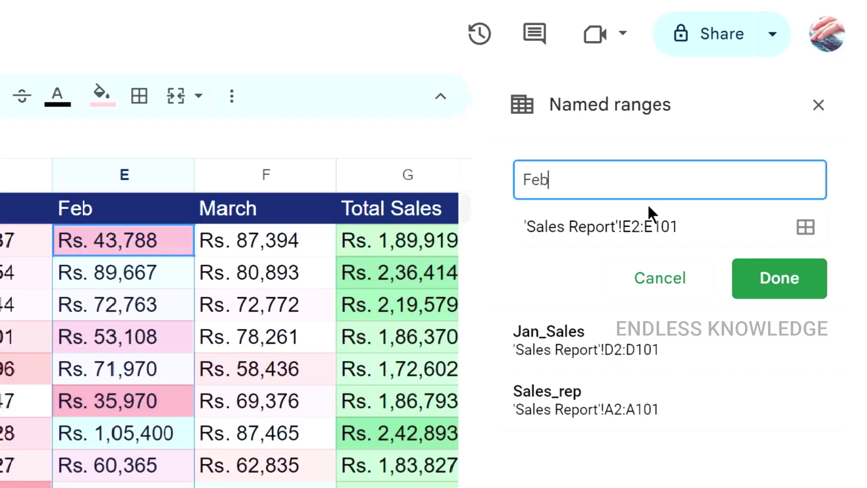
type("_Sales")
left_click(779, 278)
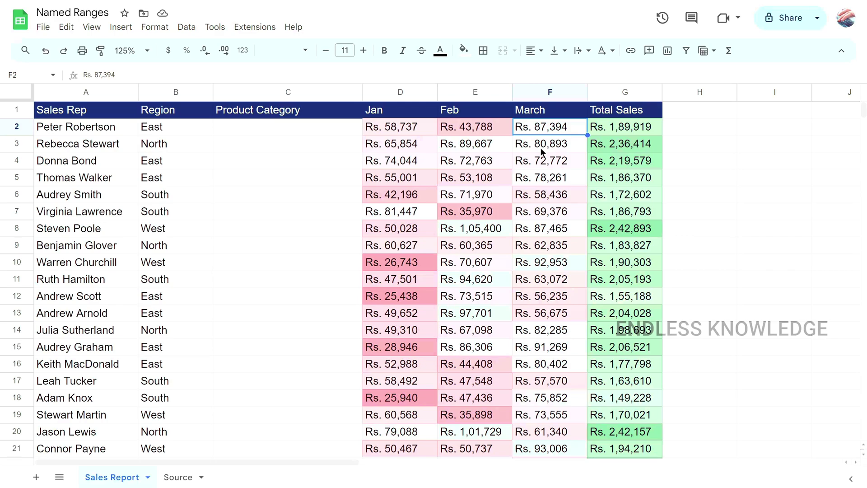
Insert a link to the named range Sales_rep in cell C6 of the Source sheet.
left_click(274, 226)
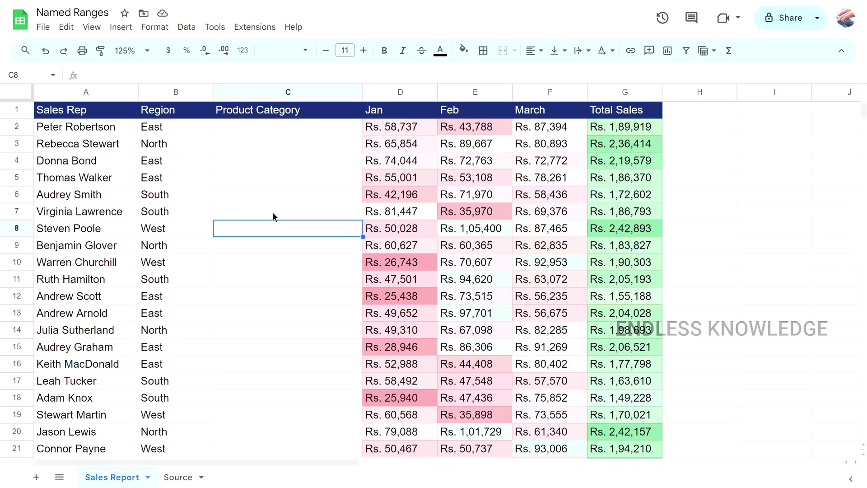
left_click(185, 478)
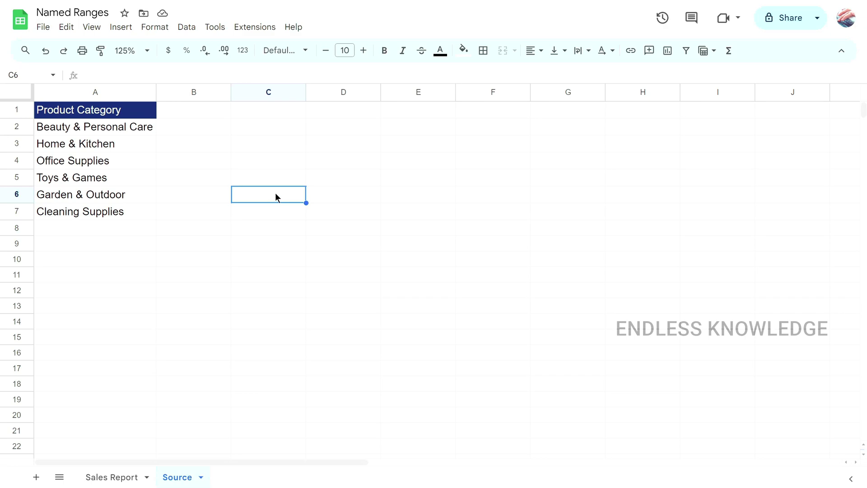
right_click(264, 194)
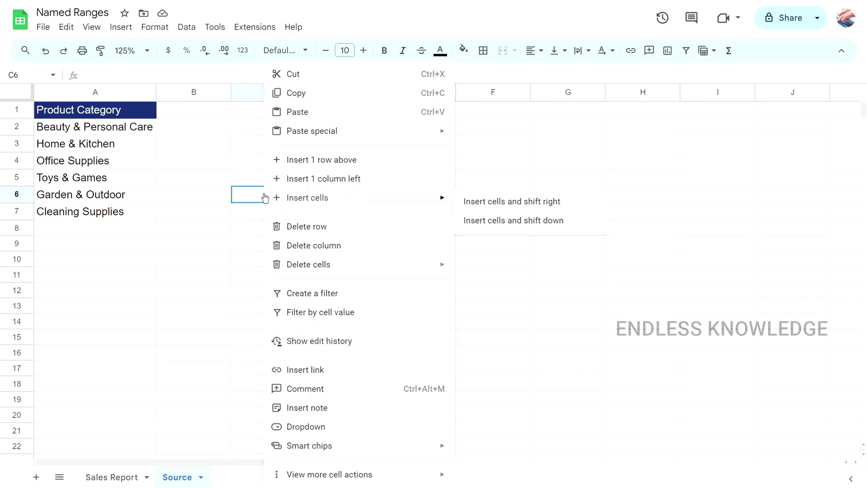
left_click(318, 373)
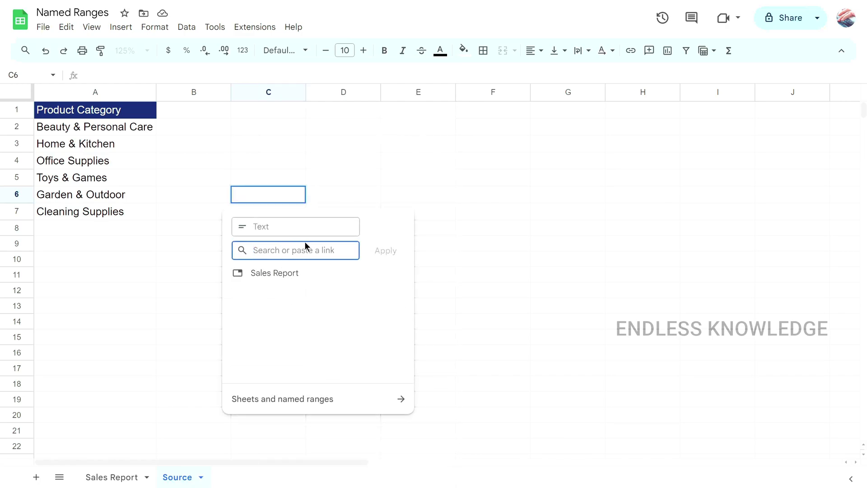
left_click(291, 403)
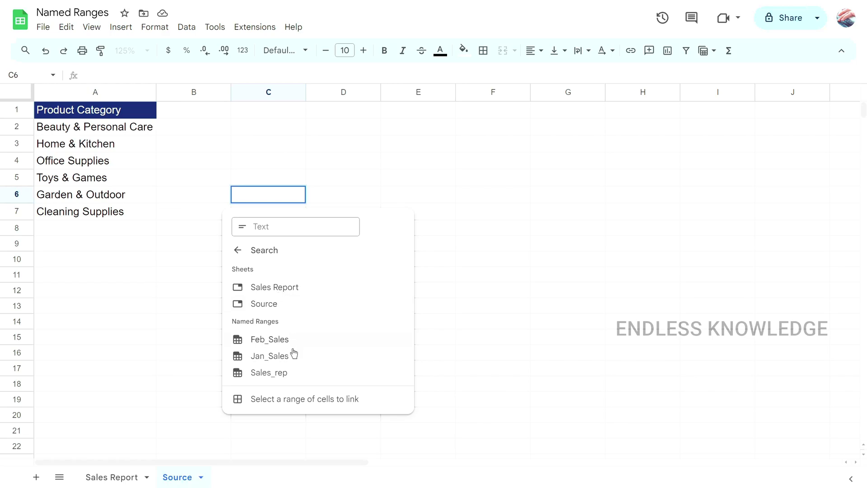
left_click(292, 376)
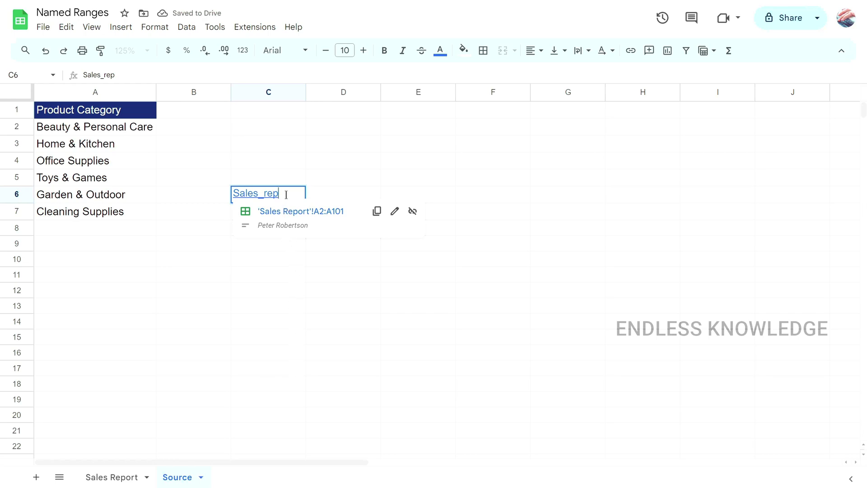
left_click(280, 255)
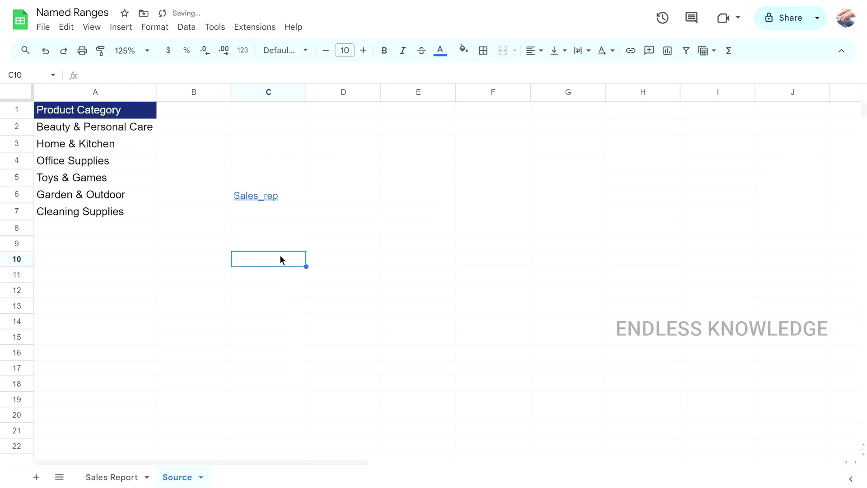
Follow the Sales_rep link in cell C6 to its range on the Sales Report sheet.
left_click(288, 196)
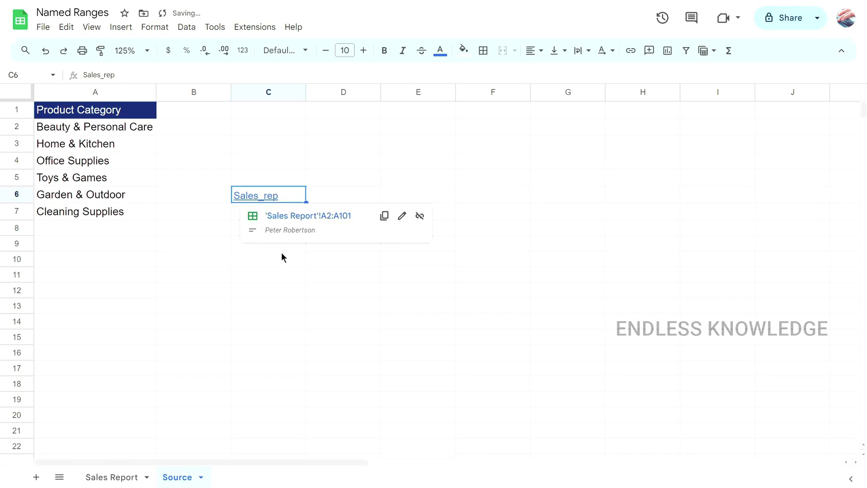
left_click(295, 216)
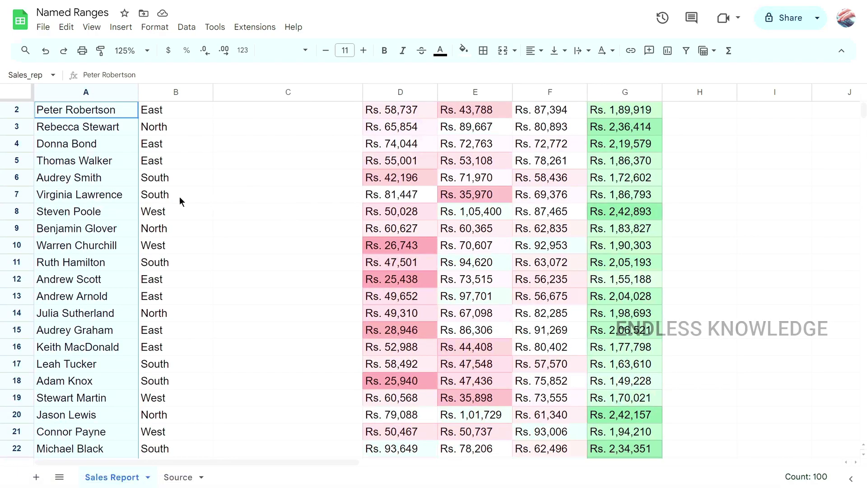
scroll(167, 203, "up", 1)
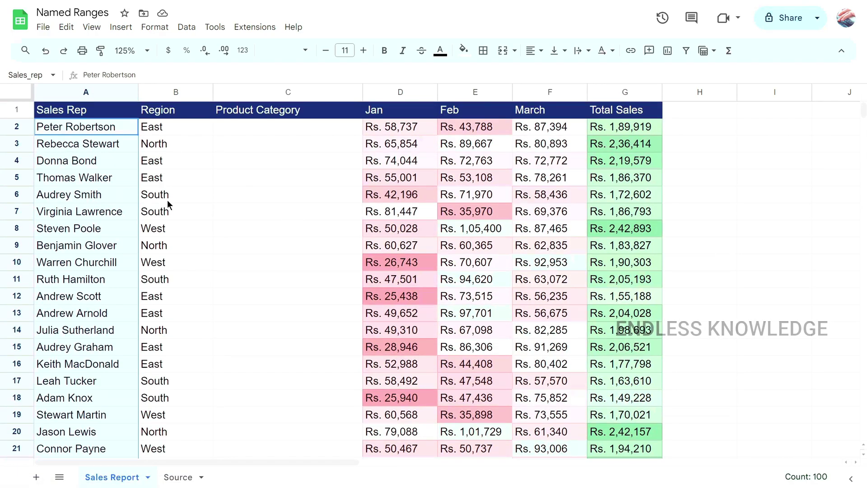
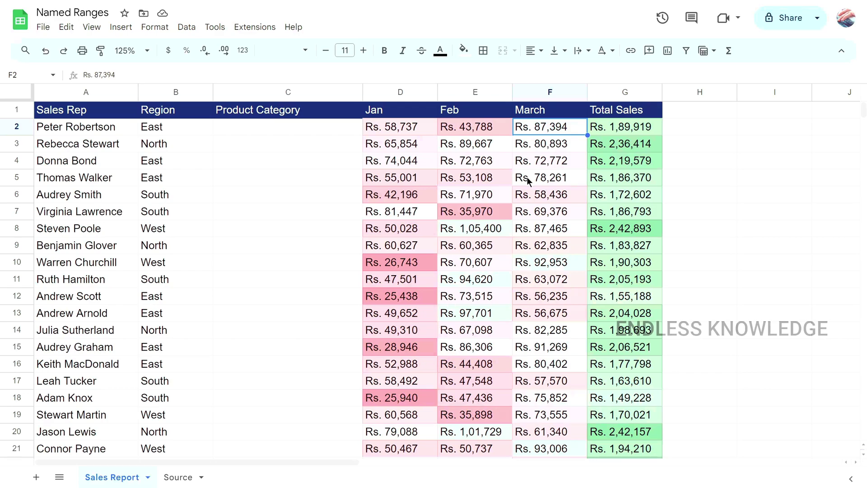
Check which cells the named ranges Feb_Sales, Jan_Sales, Mar_sales and Sales_rep cover by selecting each one in turn.
left_click(185, 27)
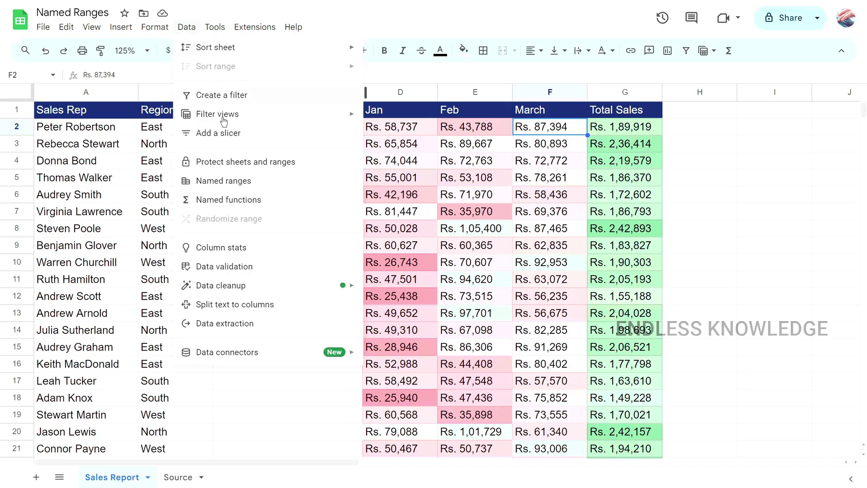
left_click(229, 182)
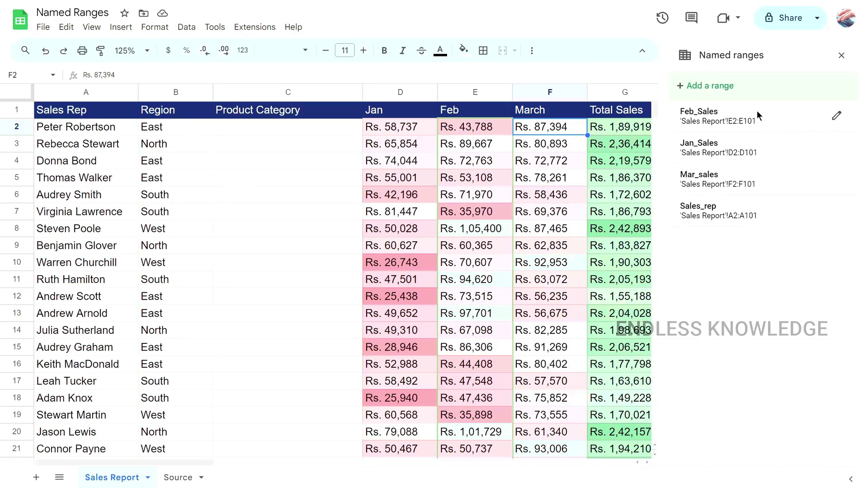
mouse_move(741, 123)
left_click(740, 118)
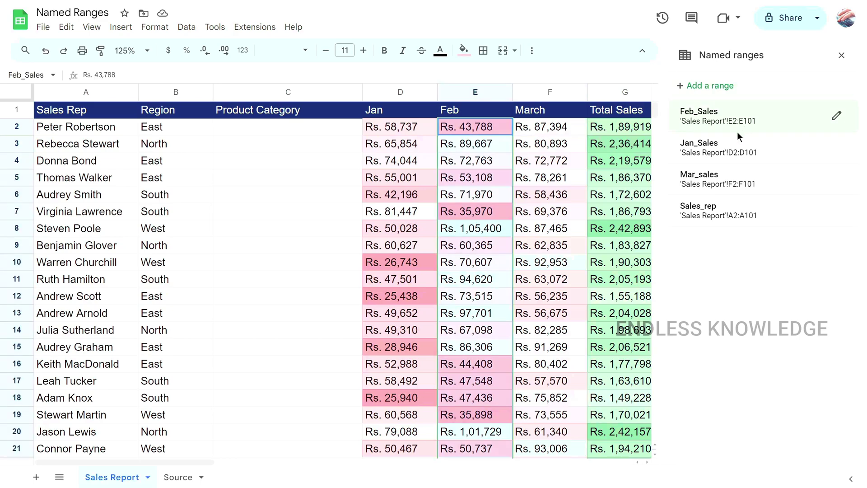
left_click(733, 152)
left_click(725, 185)
left_click(725, 206)
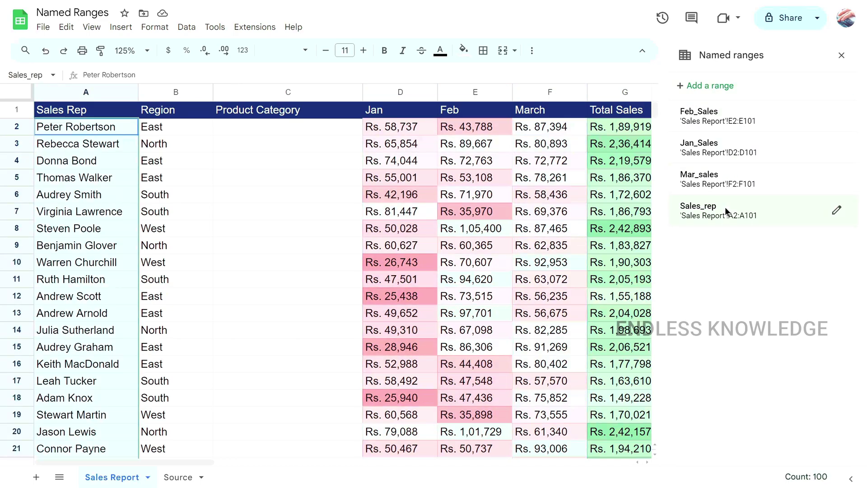
left_click(841, 55)
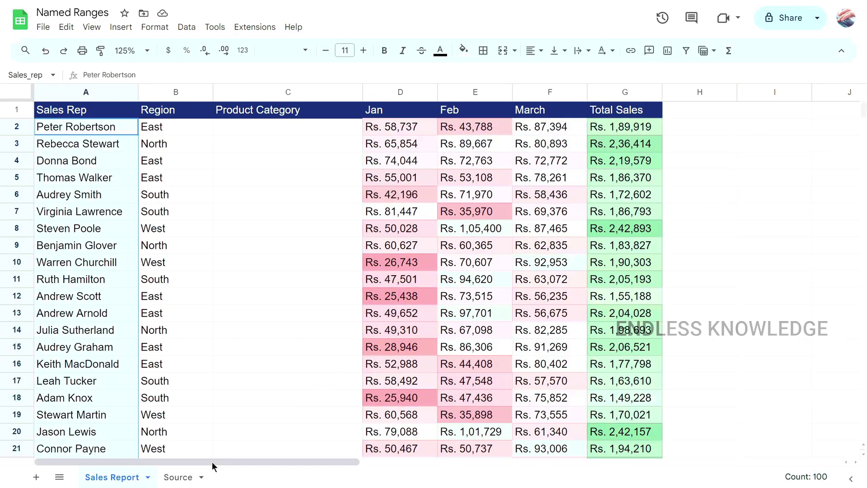
Name the product category list on the Source sheet, cells A2:A7, as the range Product_CAT.
left_click(176, 477)
left_click_drag(126, 136, 116, 211)
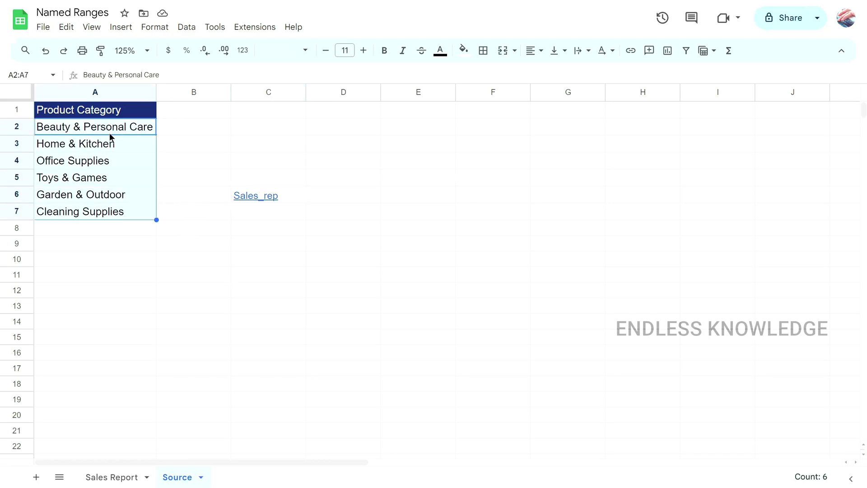
left_click(40, 76)
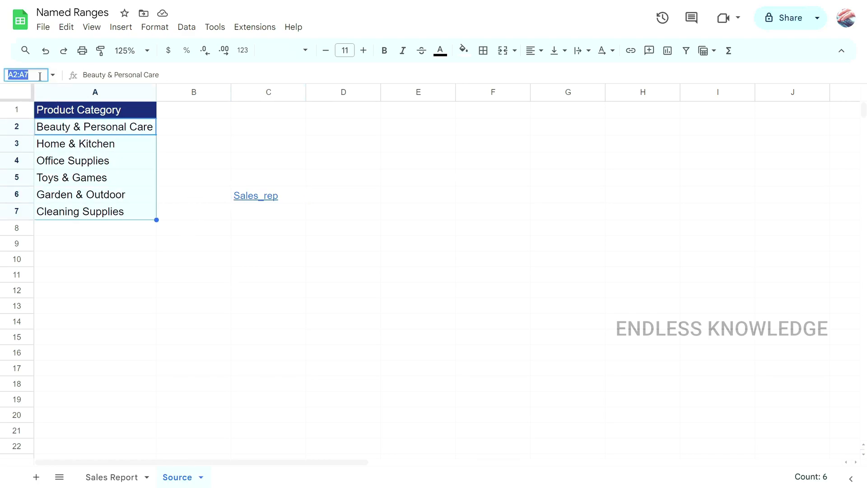
type("Produ")
type("ct")
type("_CAT")
key("Return")
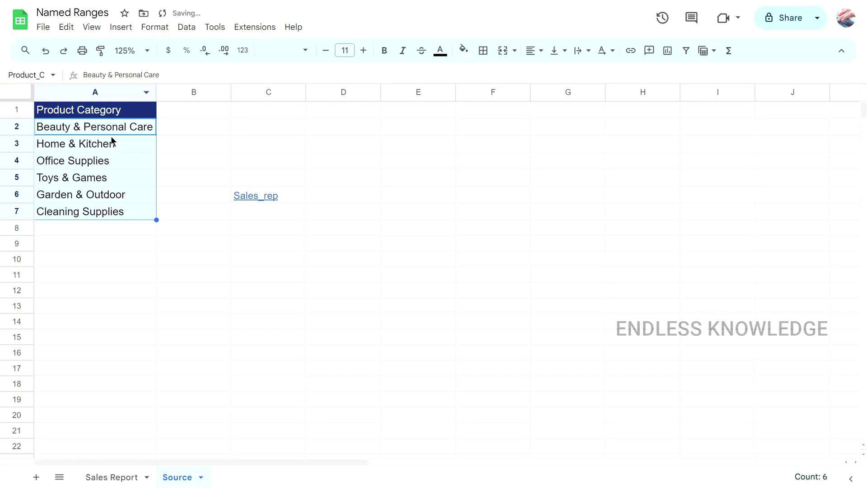
Review the workbook's named ranges, jumping between Product_CAT on the Source sheet and Jan_Sales, Feb_Sales and Sales_rep on the Sales Report sheet.
left_click(115, 478)
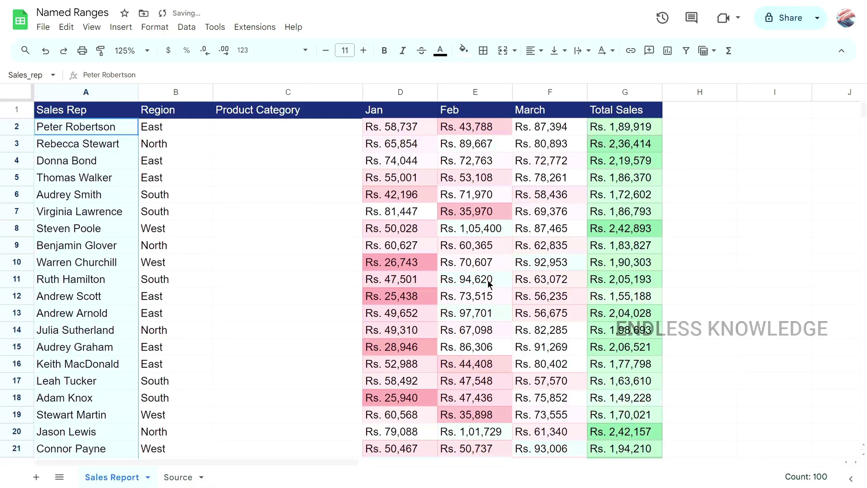
left_click(185, 28)
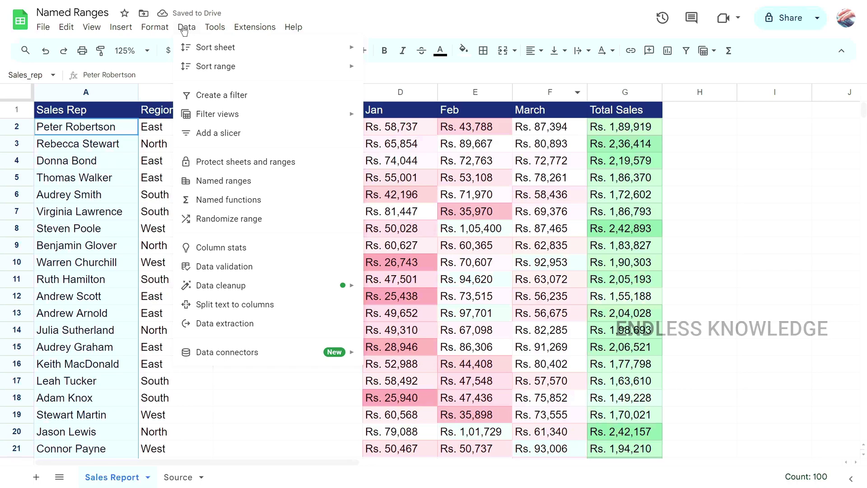
left_click(239, 185)
left_click(763, 145)
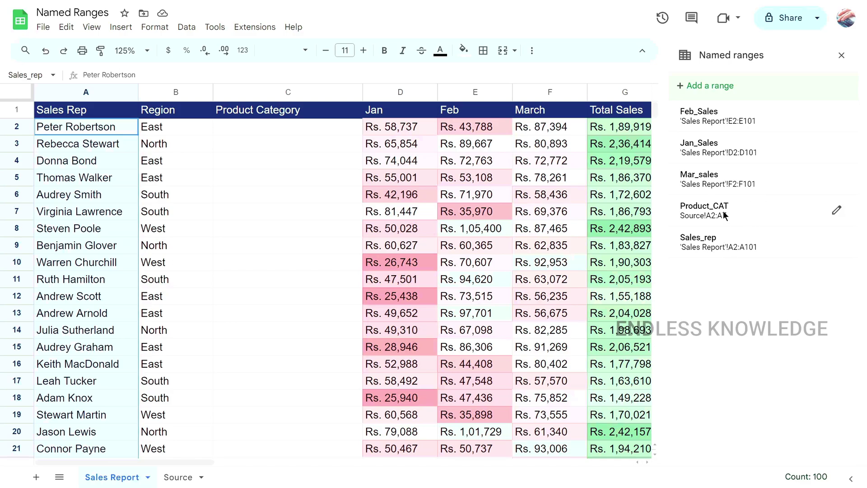
left_click(723, 210)
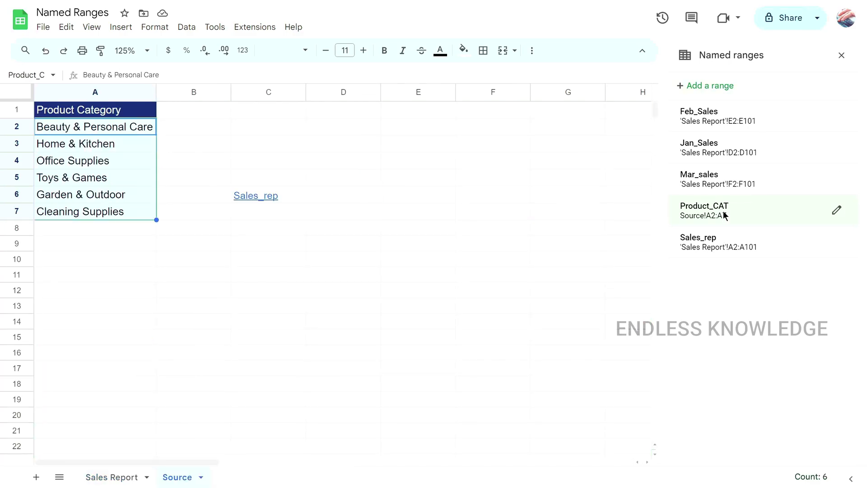
left_click(717, 142)
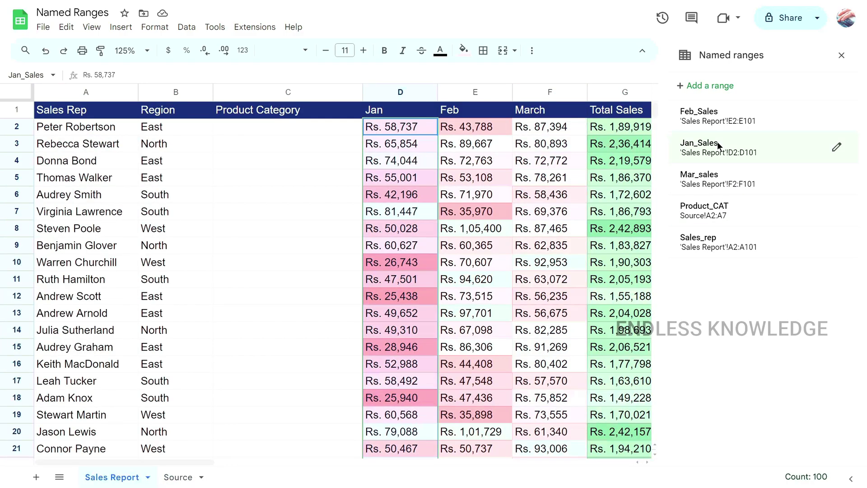
left_click(722, 115)
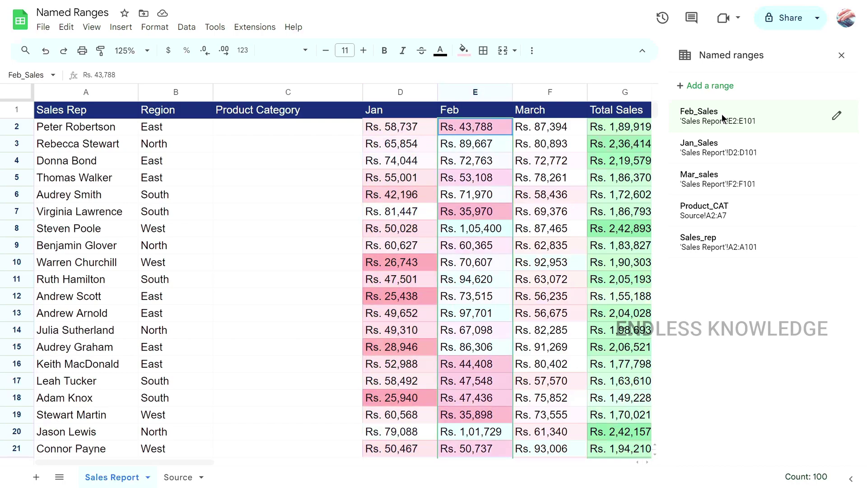
left_click(715, 211)
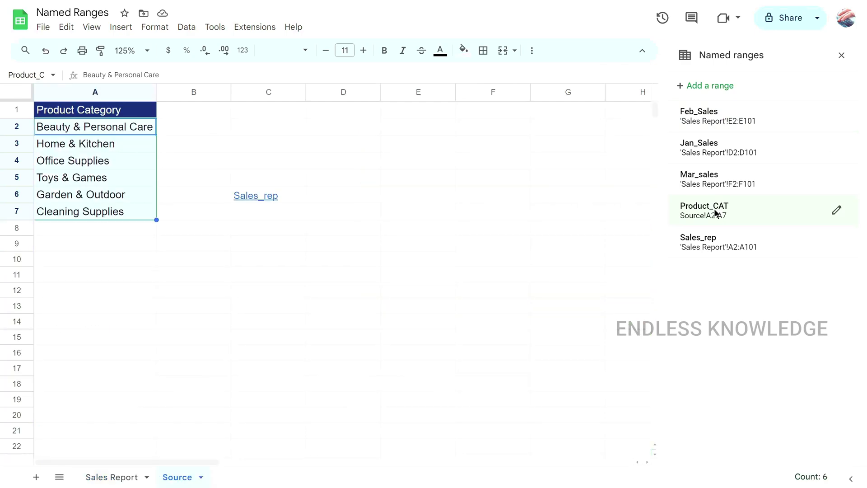
left_click(711, 251)
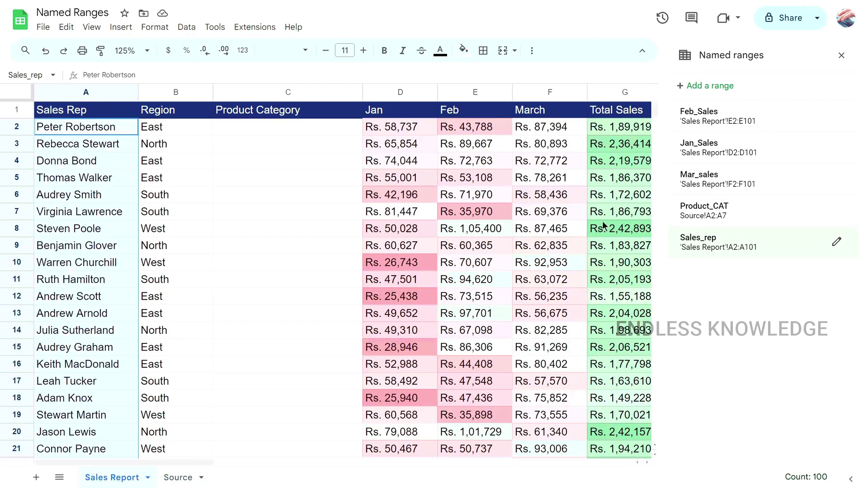
left_click(841, 55)
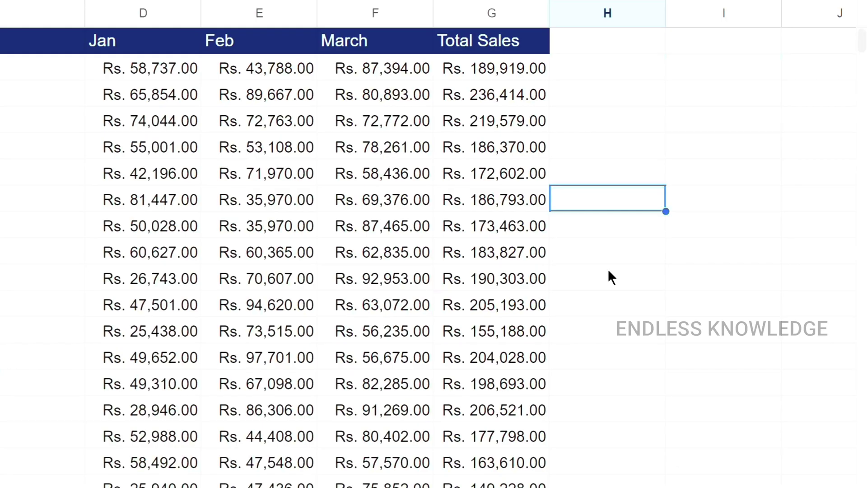
Total the January sales in cell H7 using SUM with the named range Jan_Sales.
type("=sum")
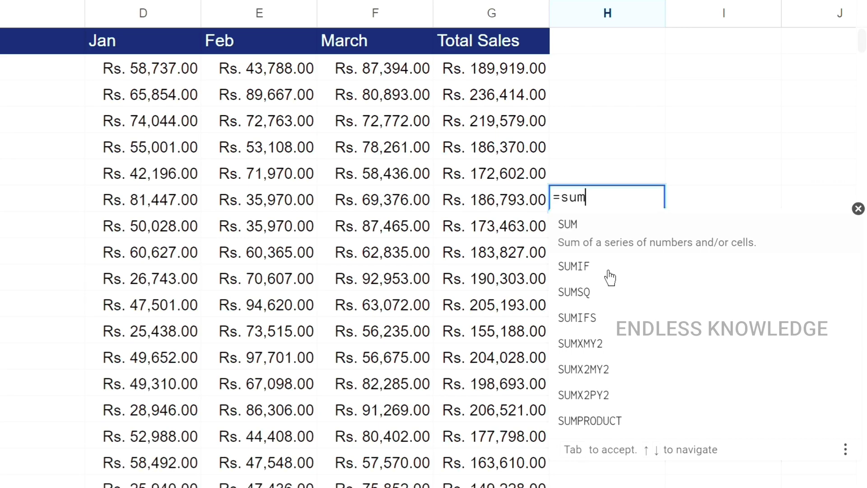
key("Tab")
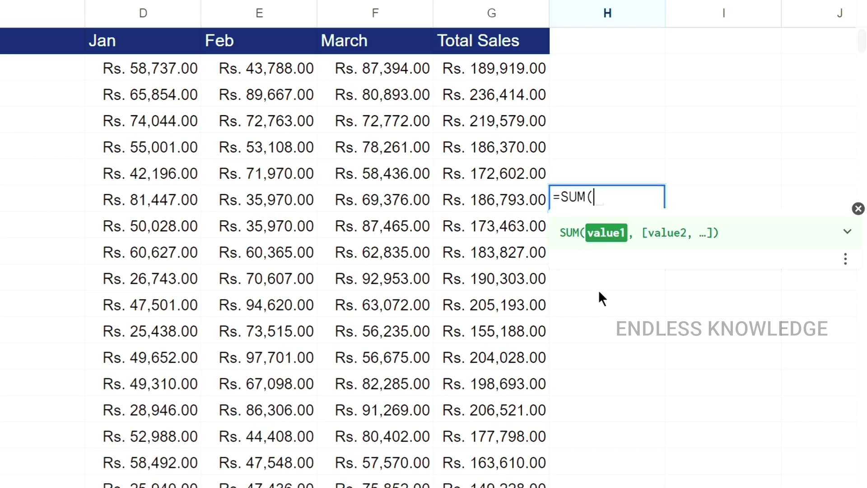
type("ja")
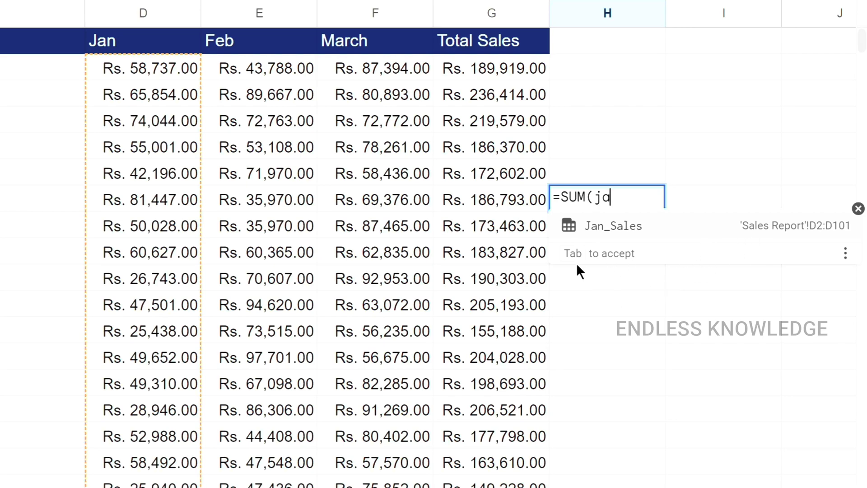
key("Tab")
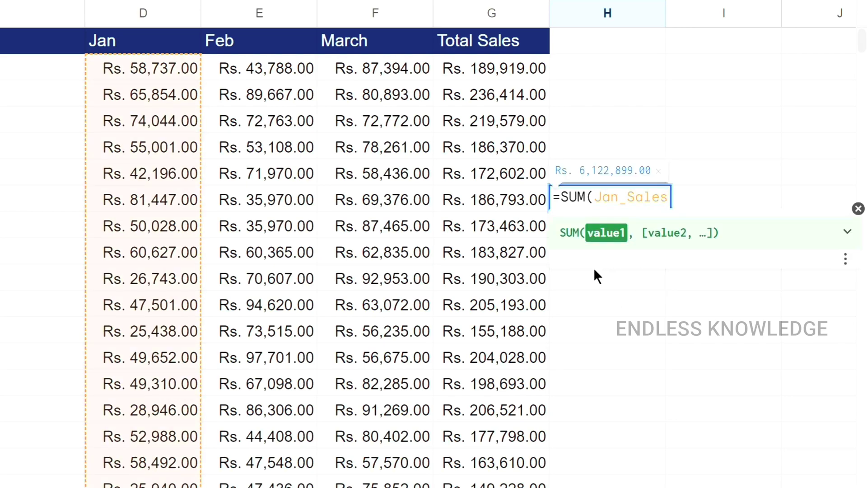
key("Return")
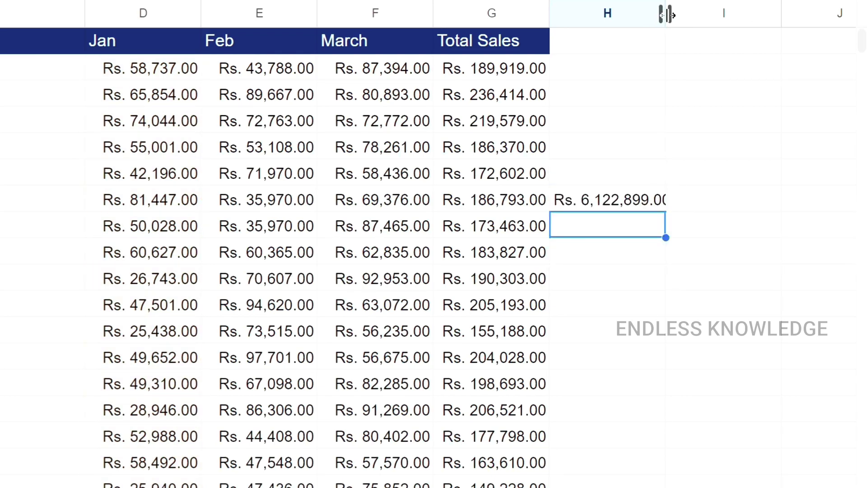
Widen column H slightly to fit the total and clear the SUM formula from cell H7.
left_click_drag(662, 12, 674, 18)
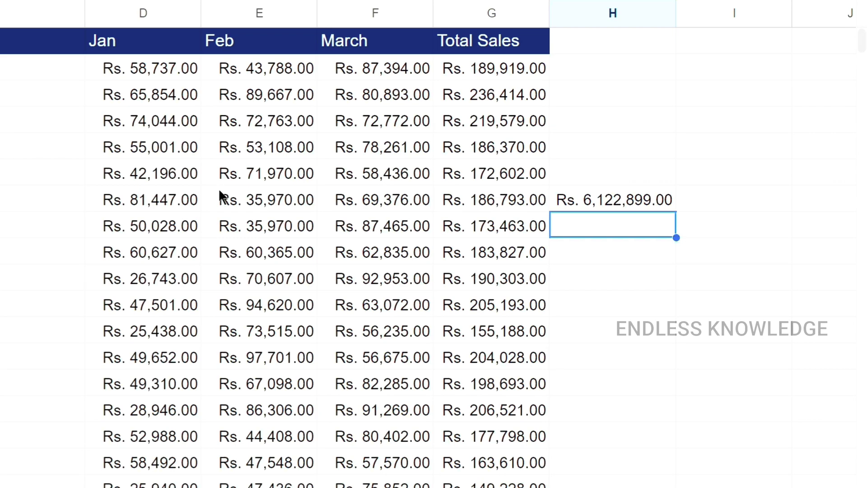
left_click(616, 199)
key("Delete")
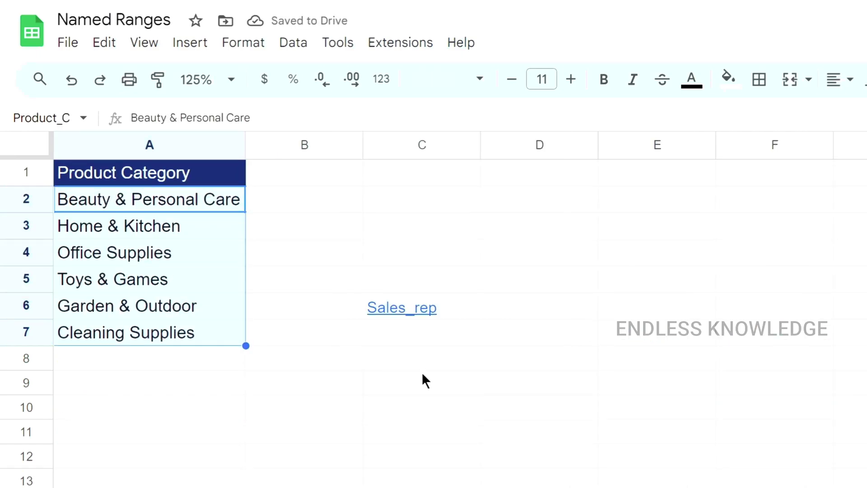
Count the entries of the named range Jan_Sales in cell C9 of the Source sheet with COUNT.
left_click(424, 380)
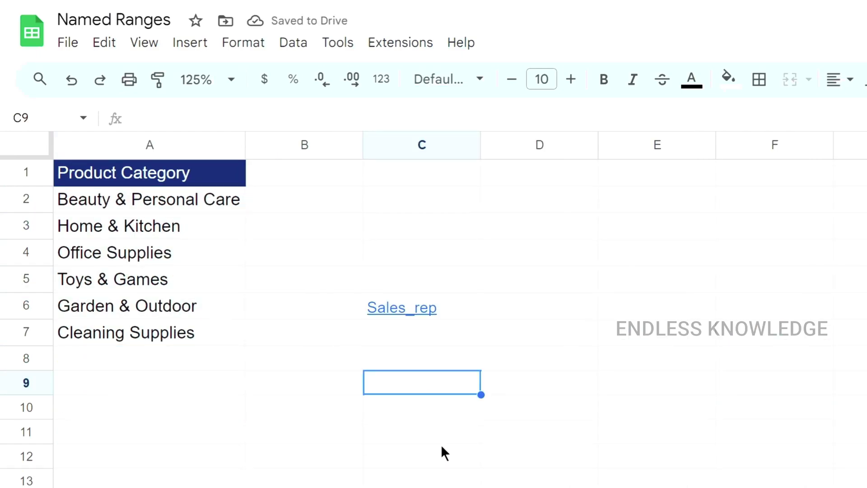
type("=cou")
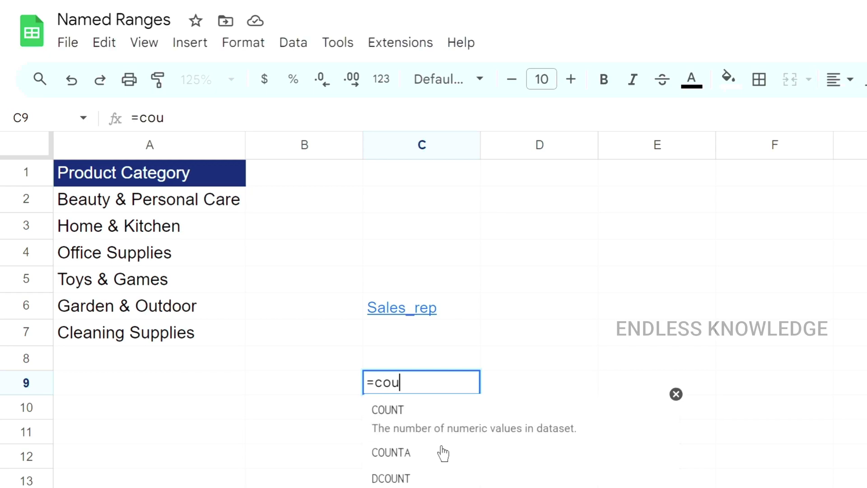
key("Tab")
type("ja")
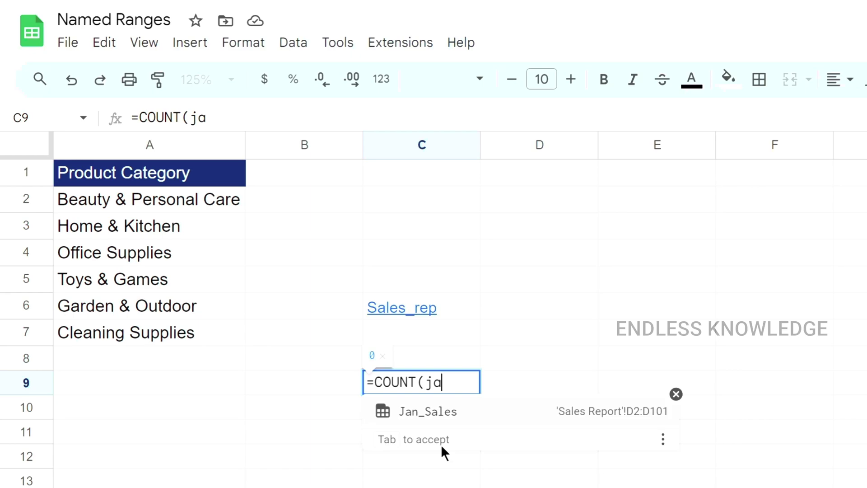
key("Tab")
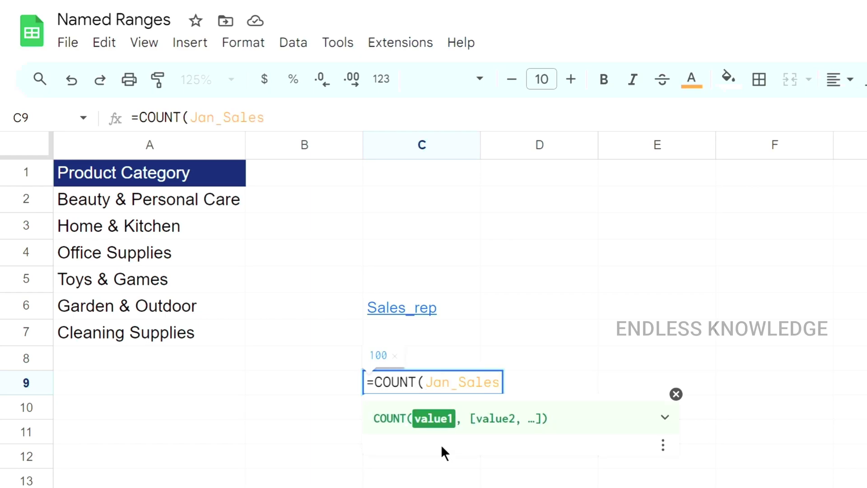
key("Return")
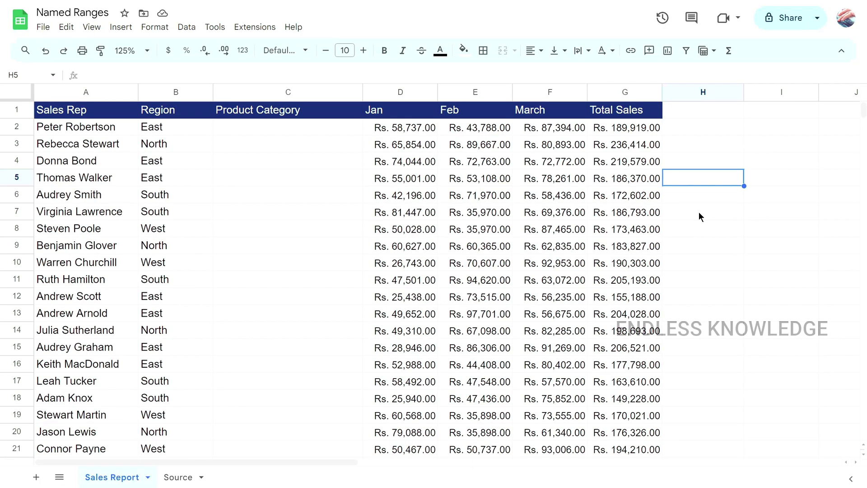
Enter =SUMIF(B2:B101,"East",Total_Sales) in cell H5 of the Sales Report sheet to total the East region's sales.
type("=s")
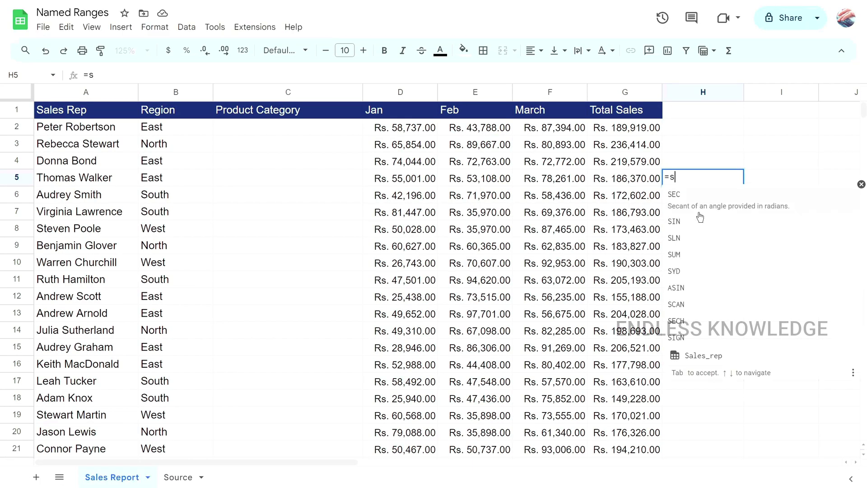
type("umi")
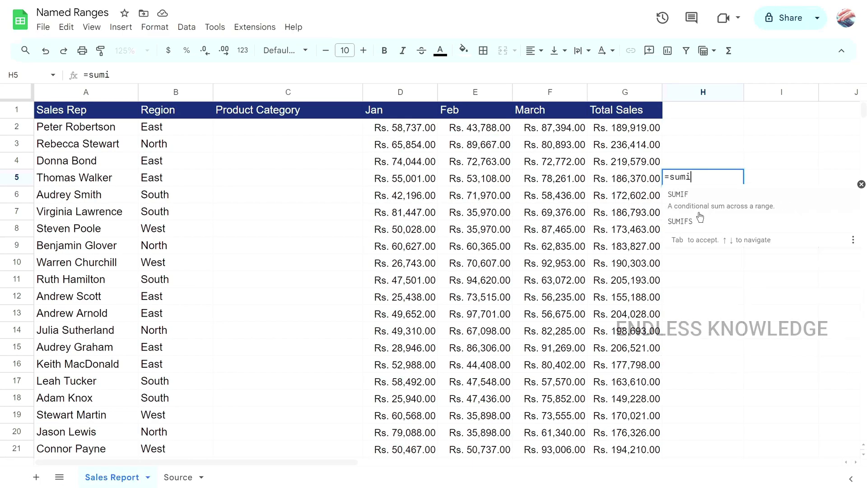
key("Tab")
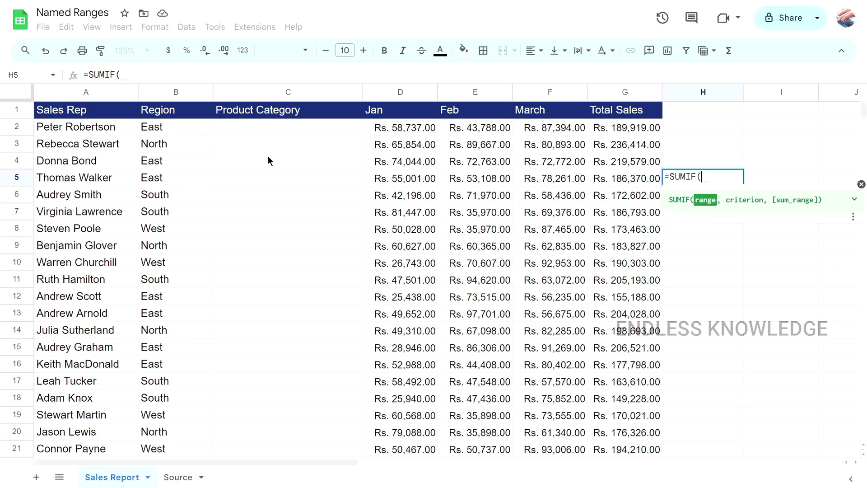
left_click_drag(198, 129, 168, 403)
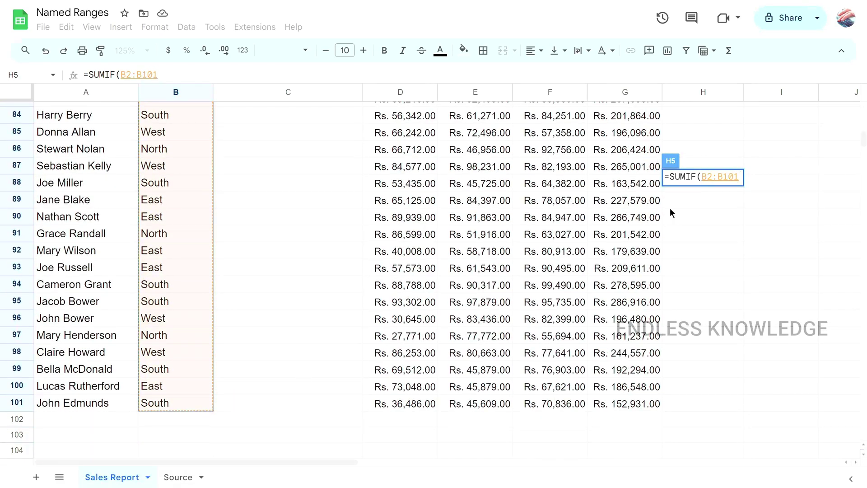
type(",")
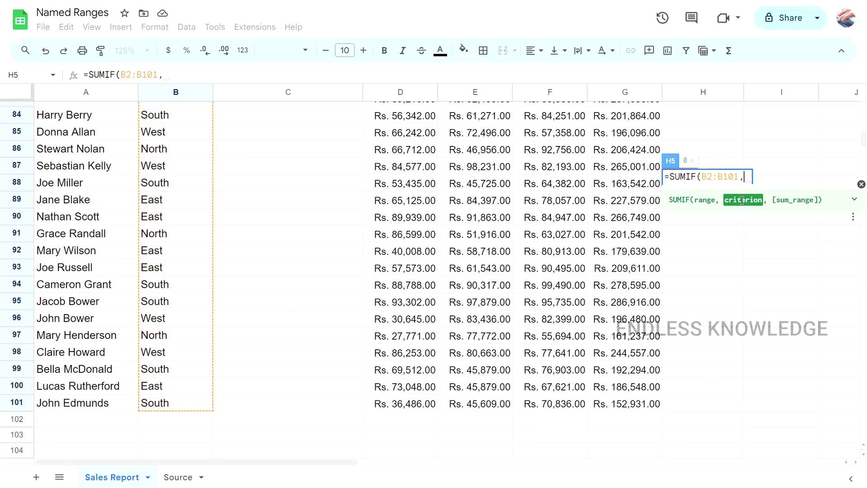
type("\"Eas")
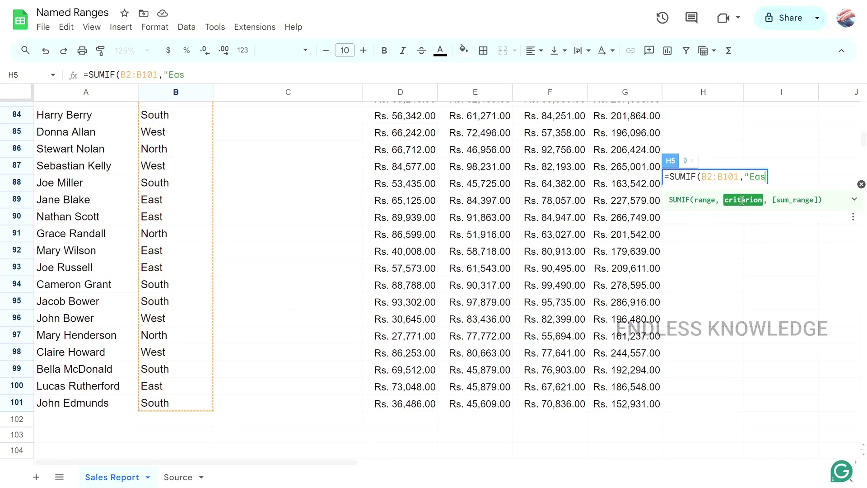
type("t\",")
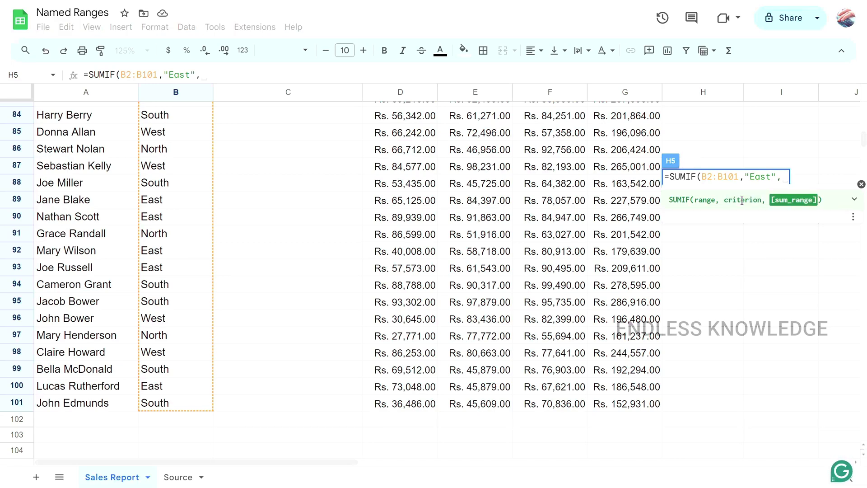
scroll(629, 219, "up", 20)
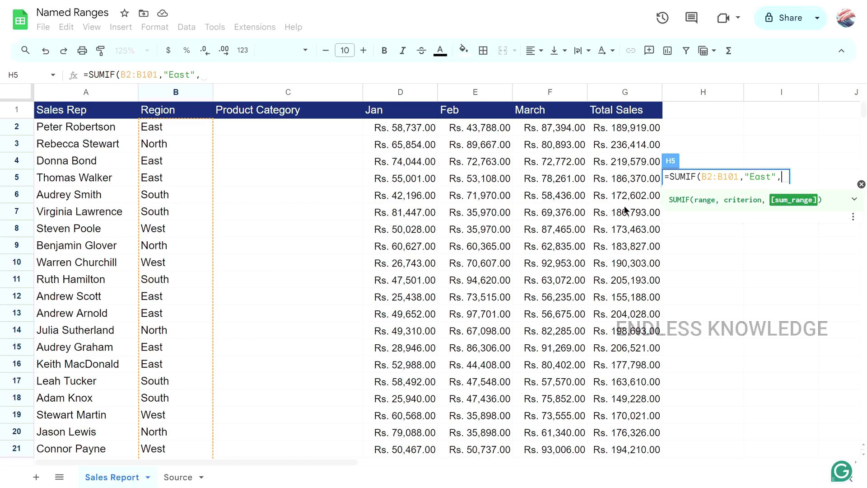
type("to")
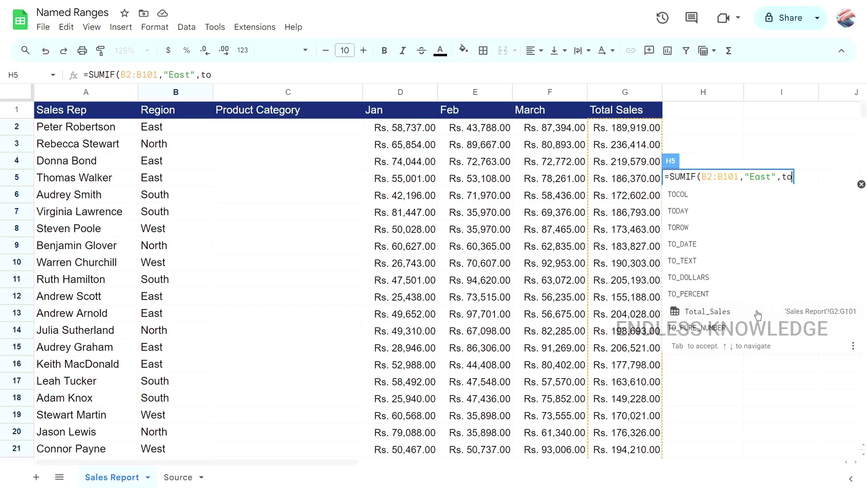
left_click(758, 314)
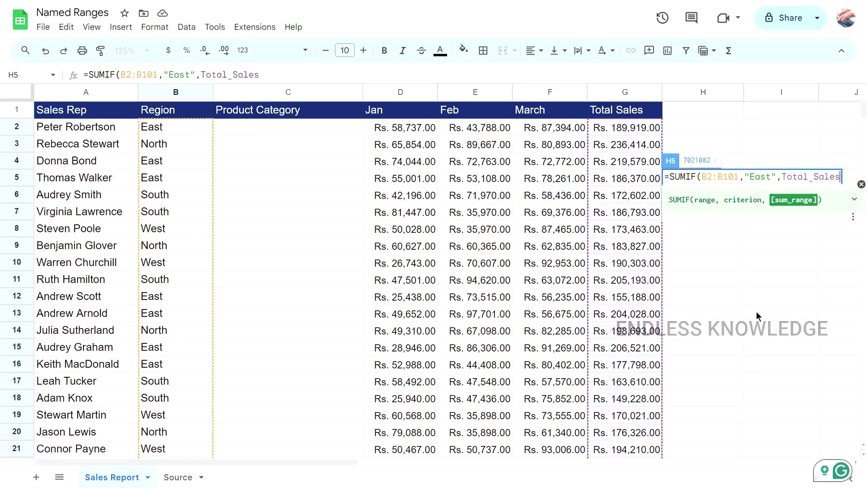
type(")")
key("Return")
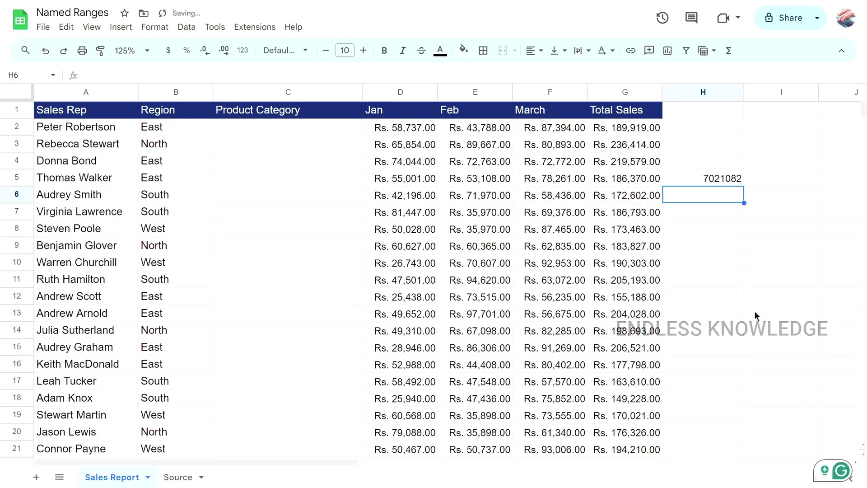
Change the criterion of the SUMIF formula in H5 to "west".
left_click(730, 180)
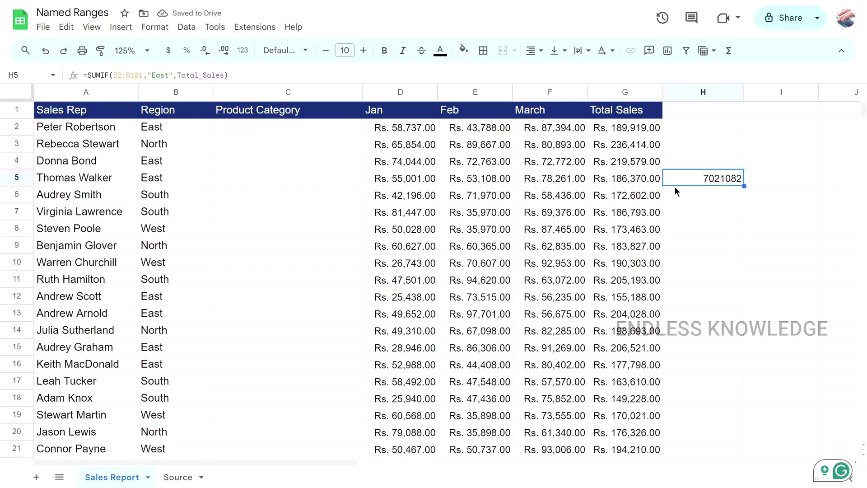
double_click(726, 178)
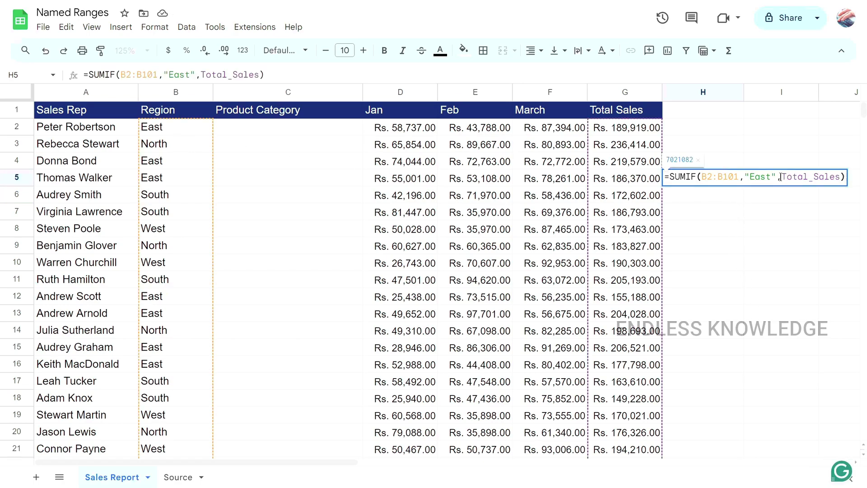
double_click(759, 176)
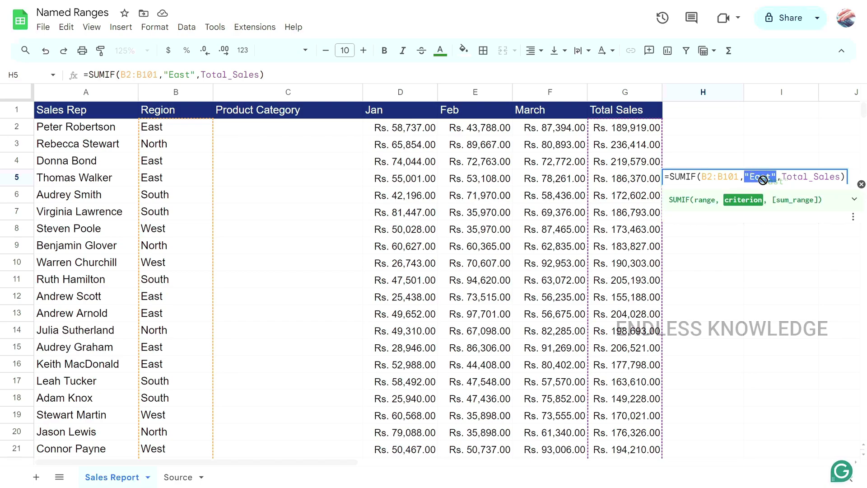
left_click_drag(749, 176, 768, 182)
type("wt")
key("Left")
type("est")
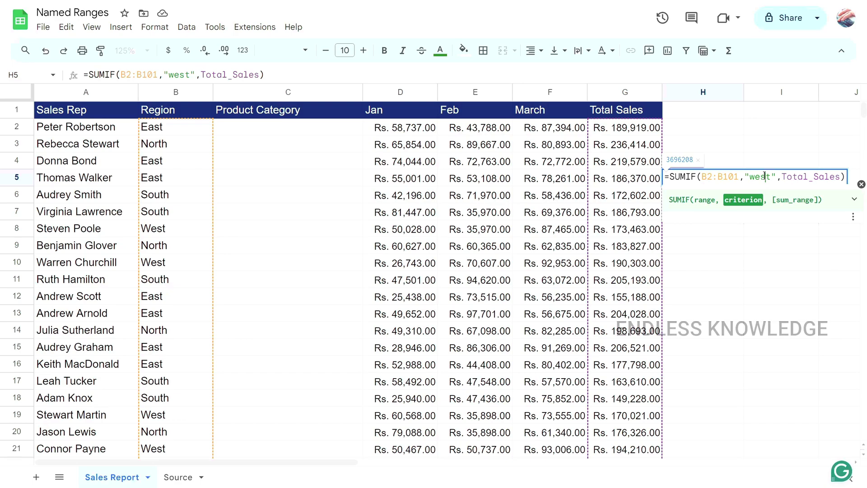
key("Delete")
key("Return")
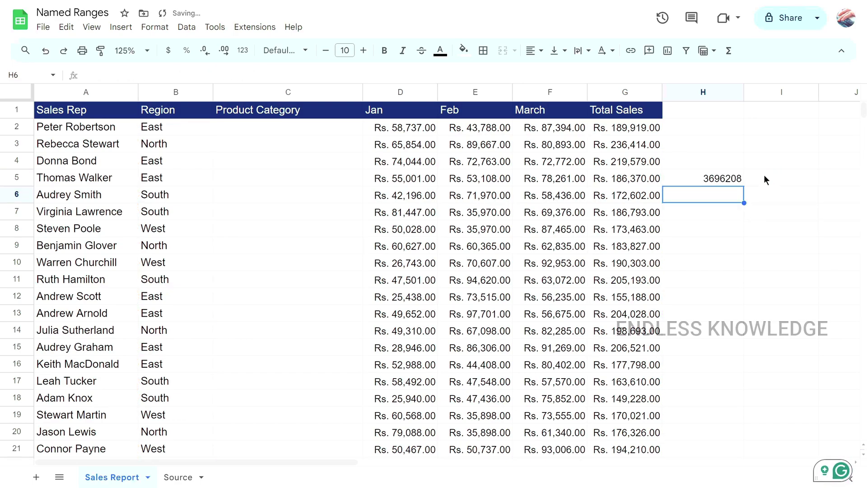
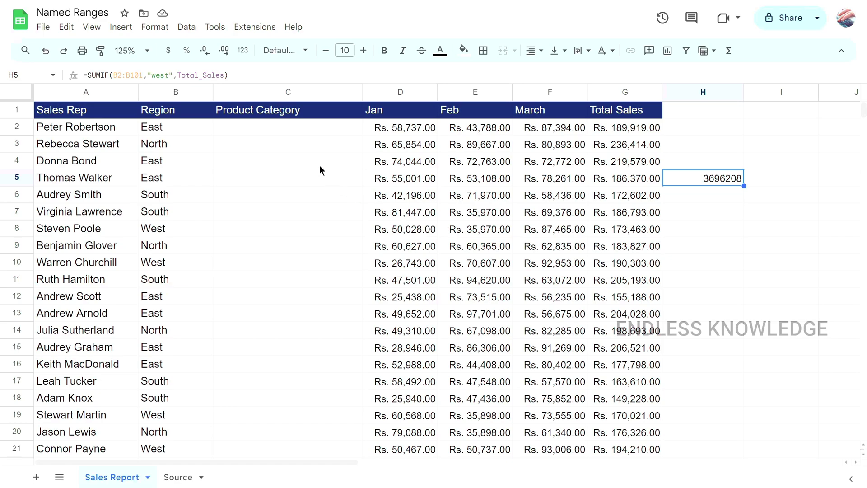
Check which named range covers the product category list in A2:A7 of the Source sheet, then return to the Sales Report sheet.
left_click(316, 126)
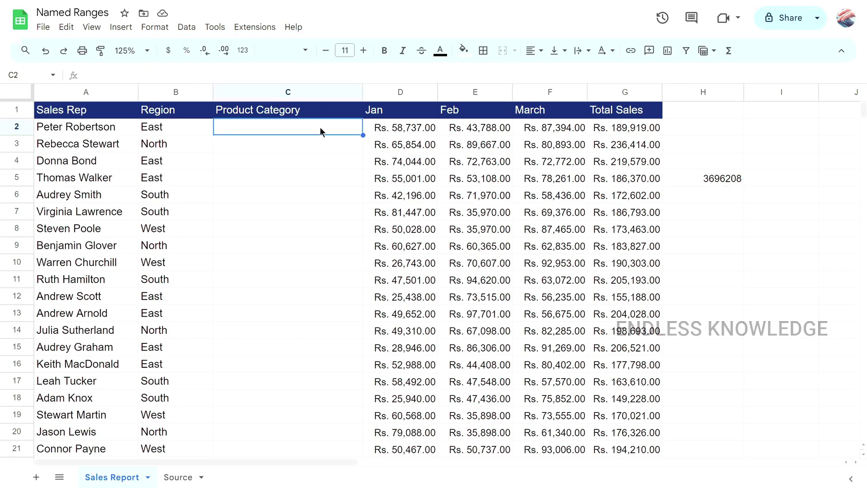
left_click(183, 476)
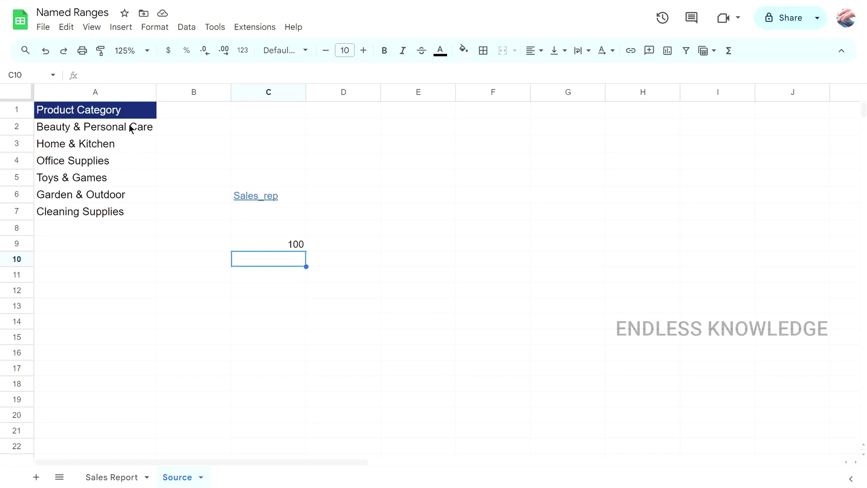
left_click_drag(129, 127, 134, 212)
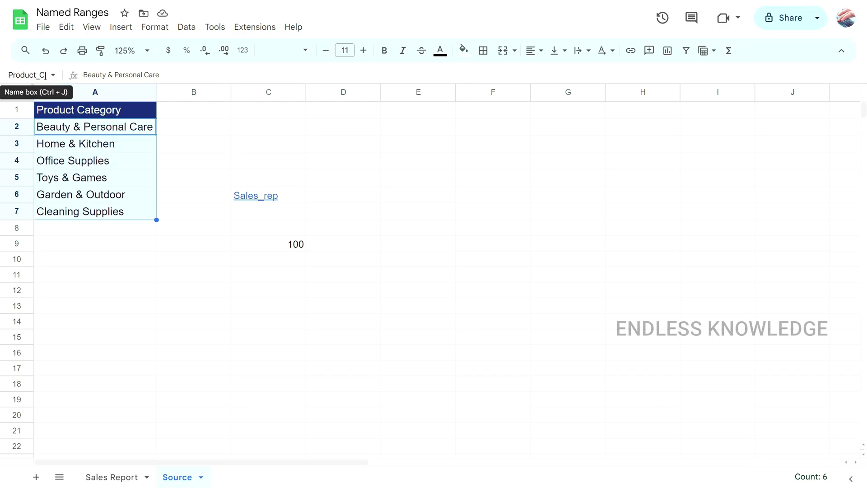
left_click(118, 475)
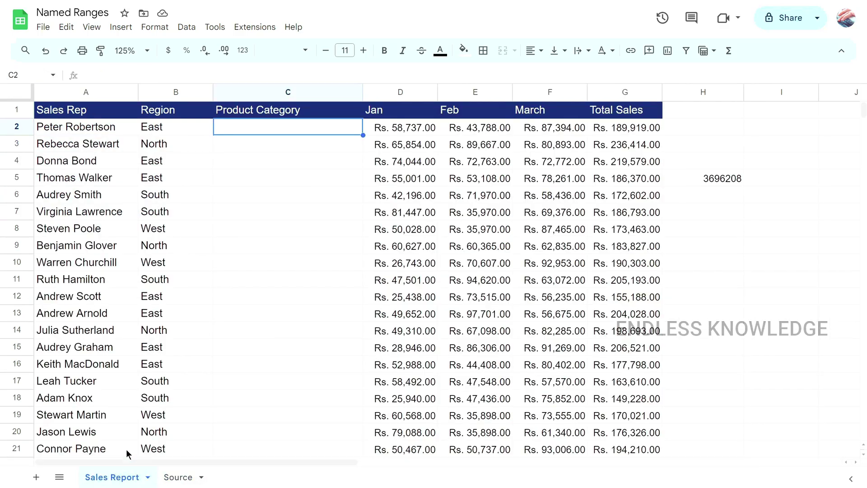
Add a data validation rule to cells C2:C101 of the Product Category column in the Sales Report sheet.
key("ctrl+shift+Down")
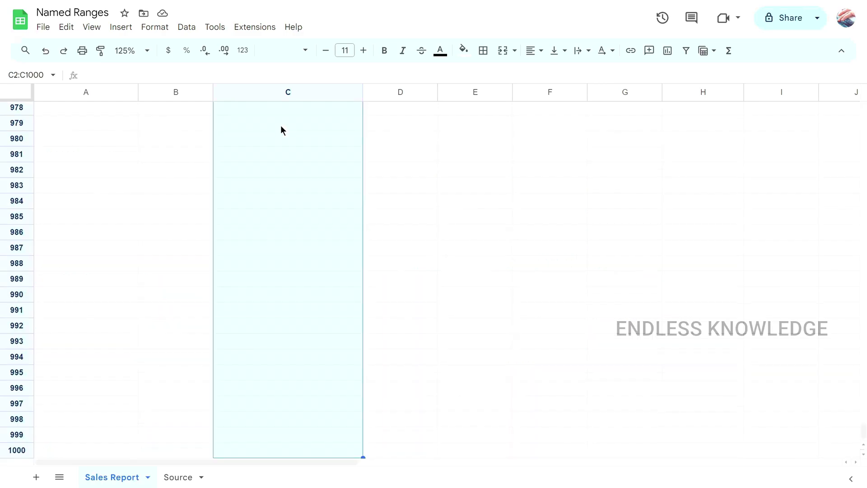
scroll(289, 140, "up", 20)
left_click(267, 291, "shift")
left_click(265, 240, "shift")
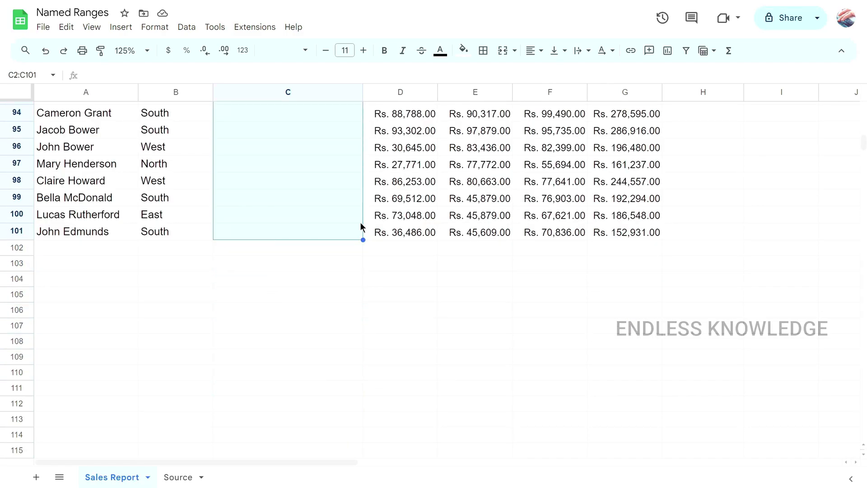
left_click_drag(862, 140, 864, 97)
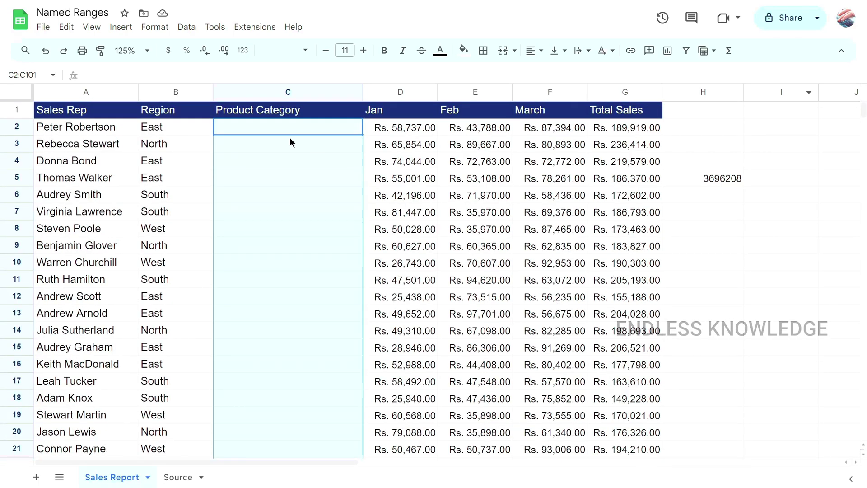
left_click(199, 26)
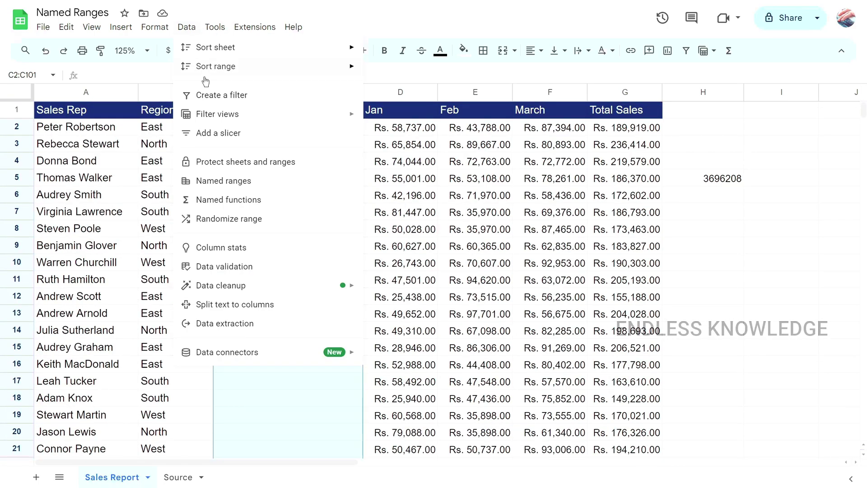
left_click(239, 266)
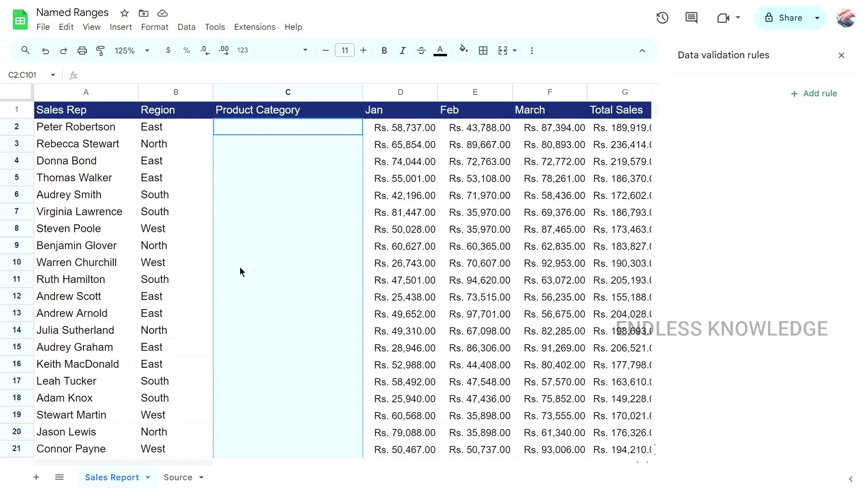
left_click(812, 94)
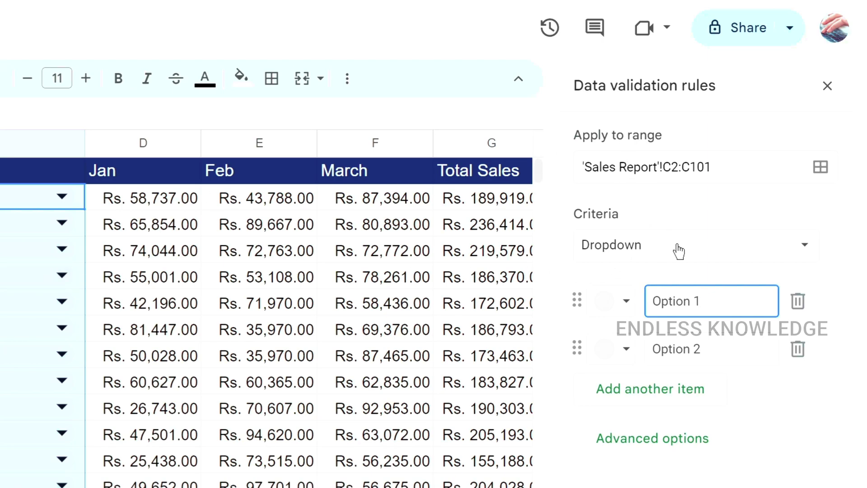
Set the rule's criterion to Dropdown (from a range) with =Product_CAT as its source.
left_click(770, 245)
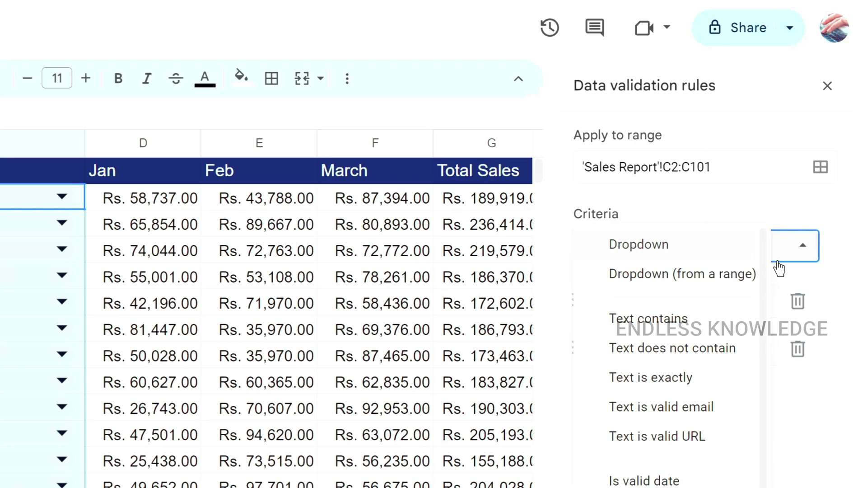
left_click(682, 285)
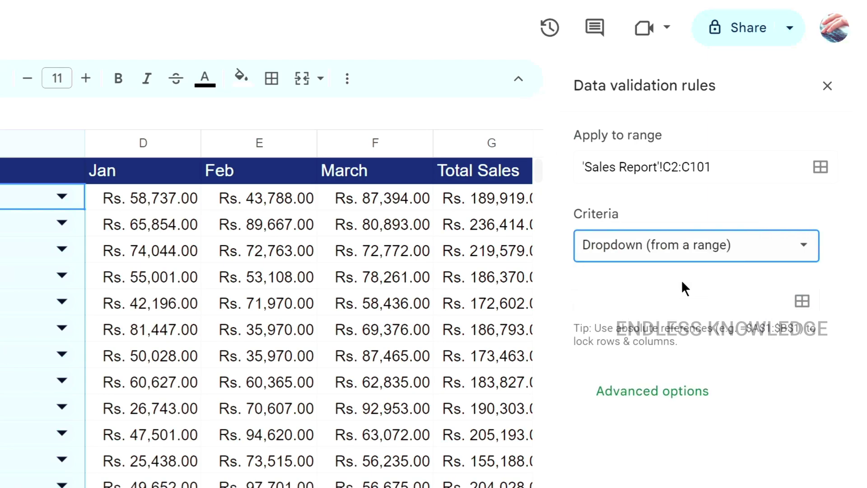
left_click(645, 302)
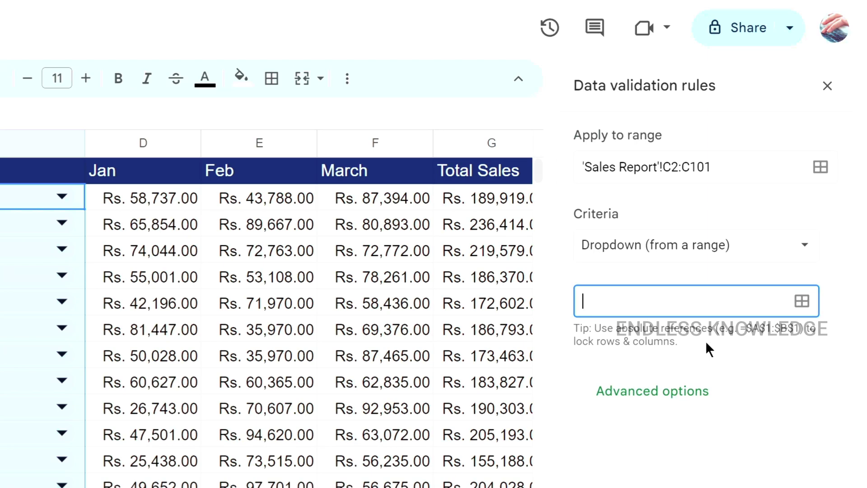
type("=Product_CAT")
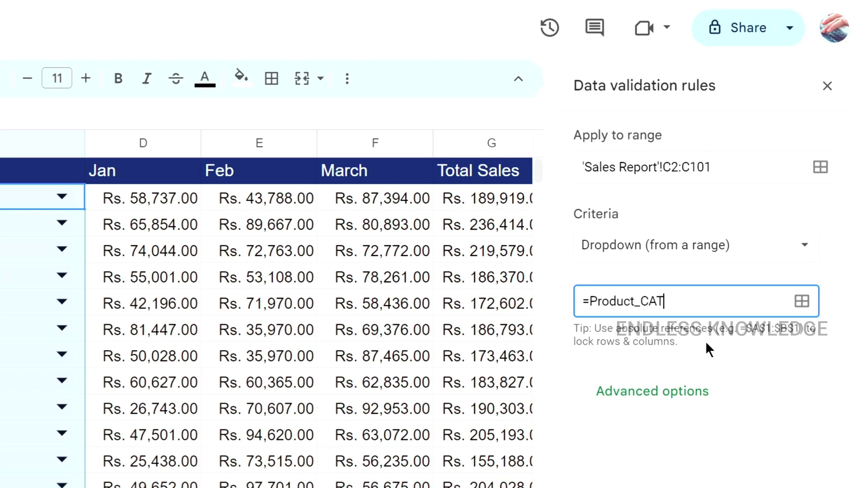
left_click(706, 334)
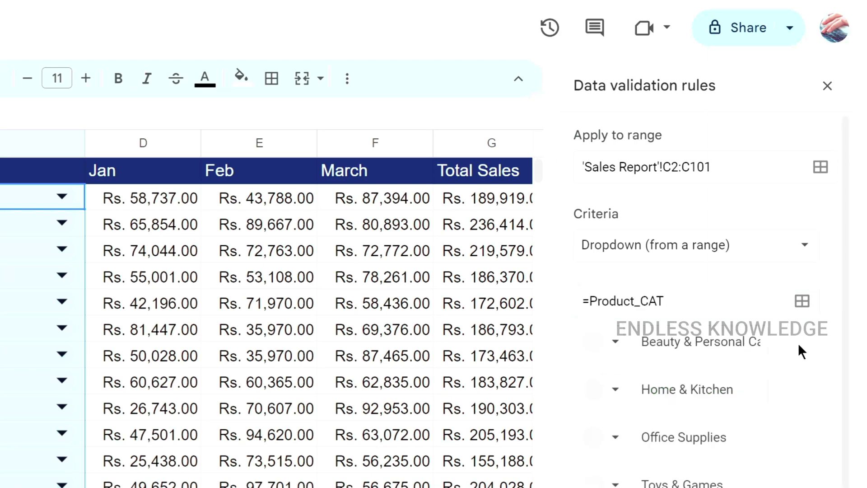
Set the dropdown's display style to Arrow and save the validation rule.
scroll(805, 343, "down", 1)
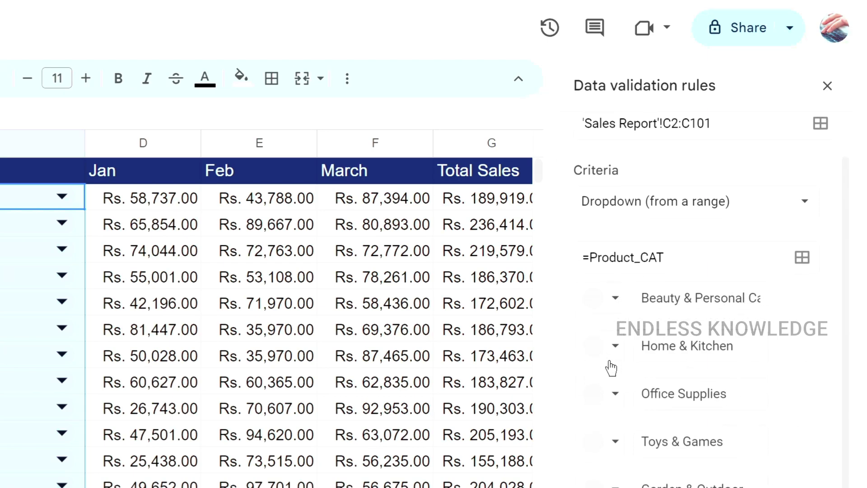
scroll(824, 307, "down", 4)
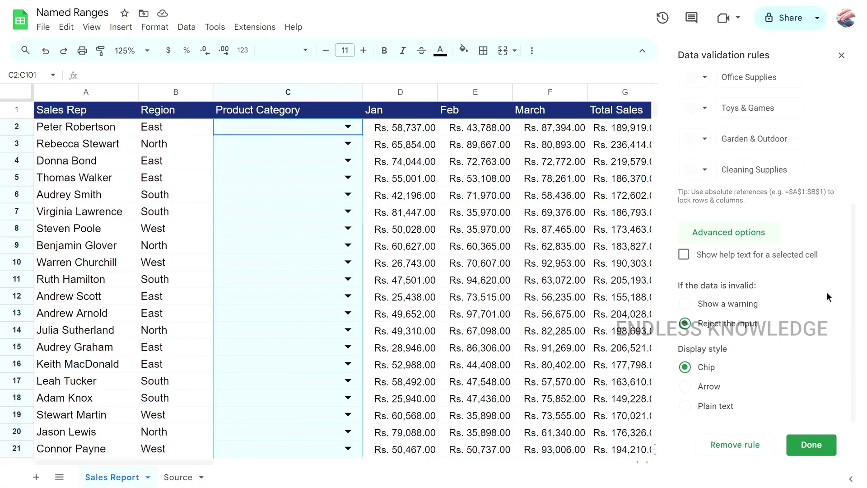
left_click(706, 386)
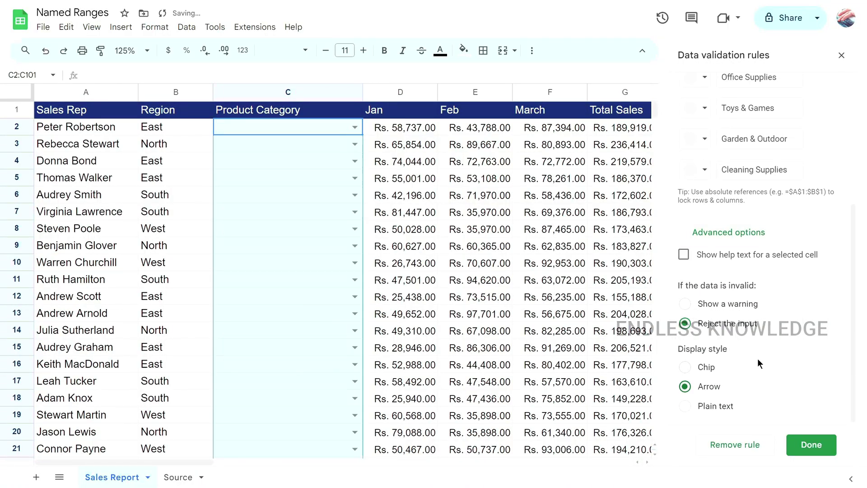
scroll(836, 313, "up", 5)
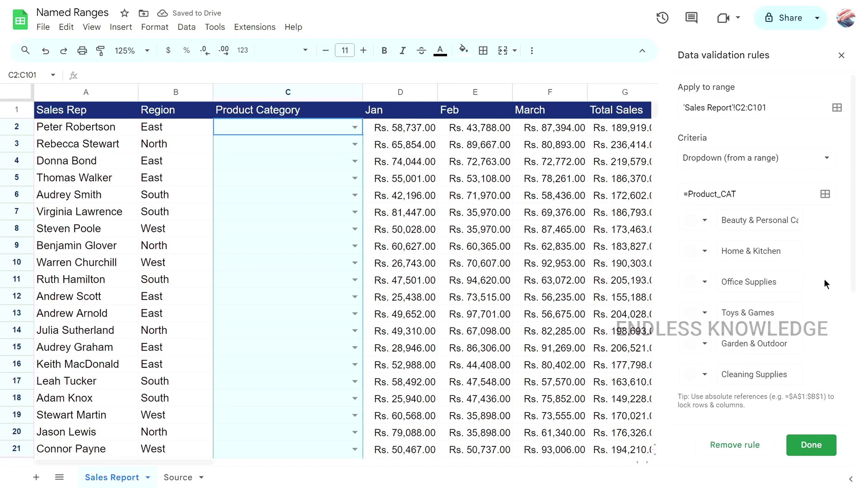
left_click(811, 444)
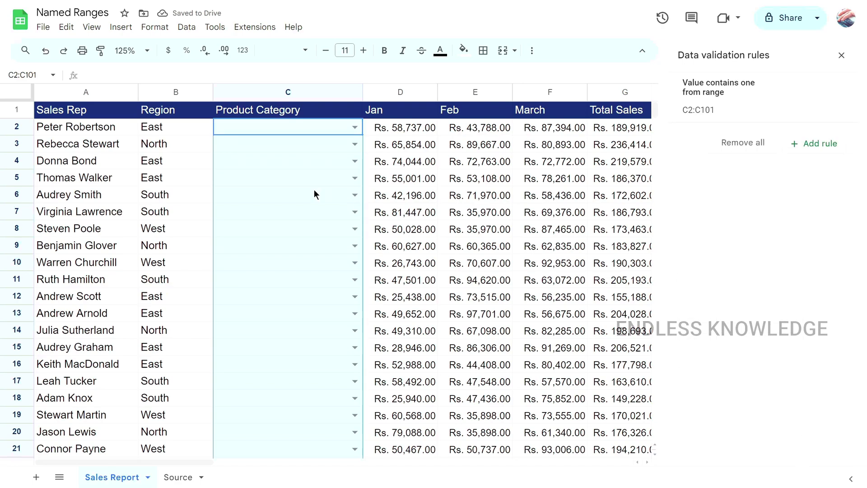
Choose Beauty & Personal Care from the dropdown in cell C2 and close the data validation rules.
left_click(280, 131)
left_click(355, 127)
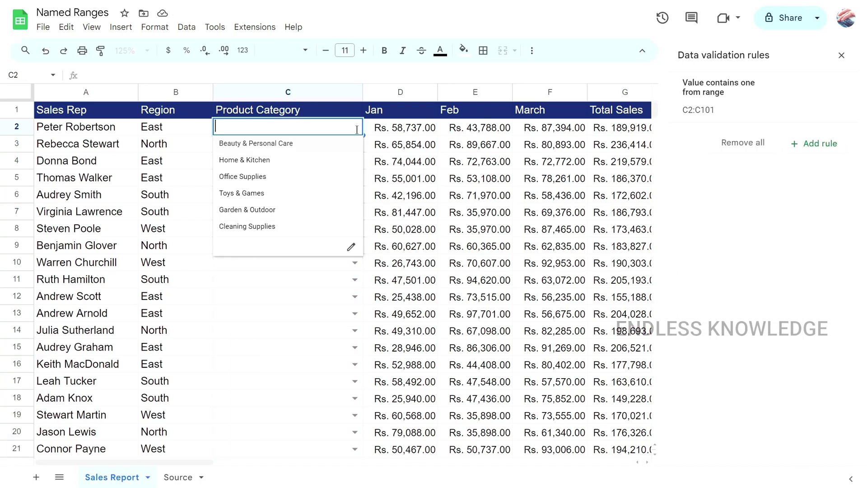
left_click(330, 145)
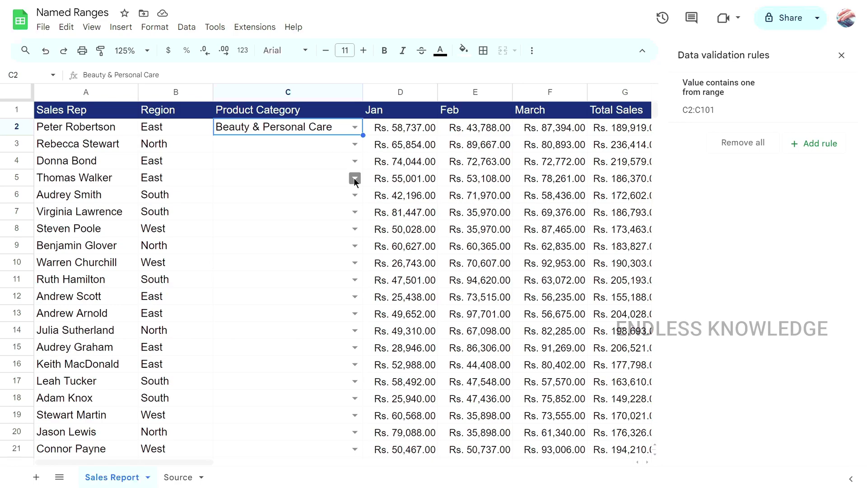
left_click(841, 55)
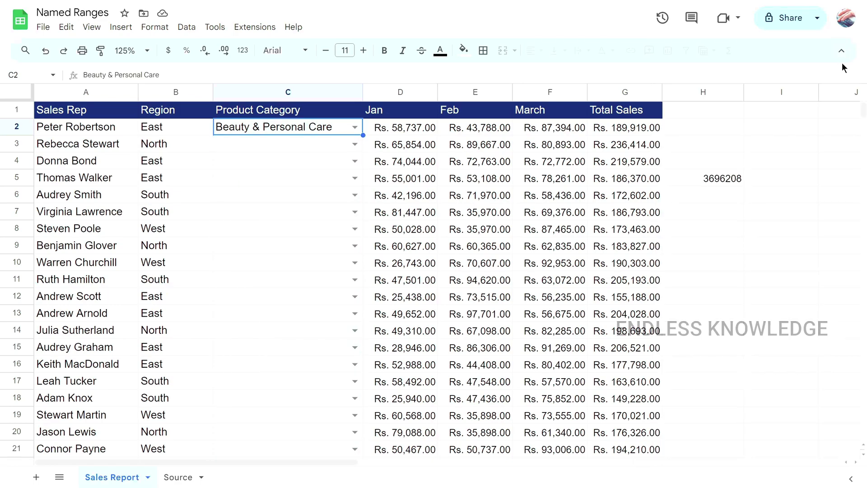
Open the list of named ranges and delete the named range Sales_rep.
left_click(182, 27)
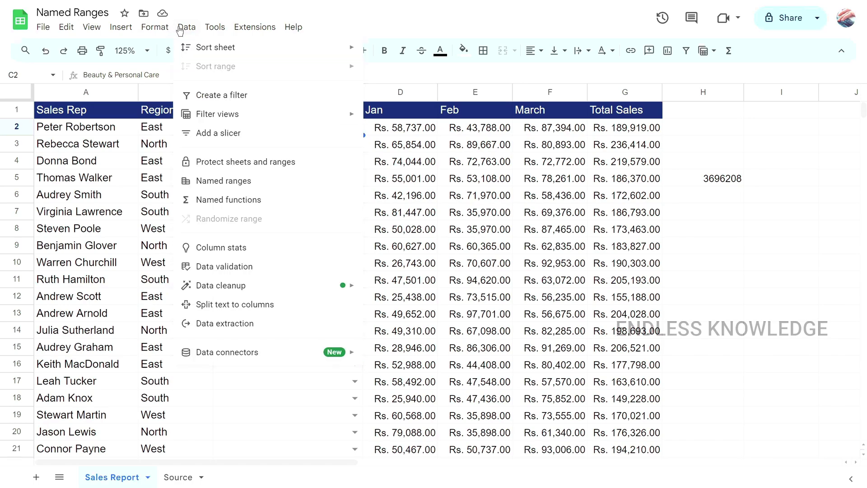
left_click(207, 179)
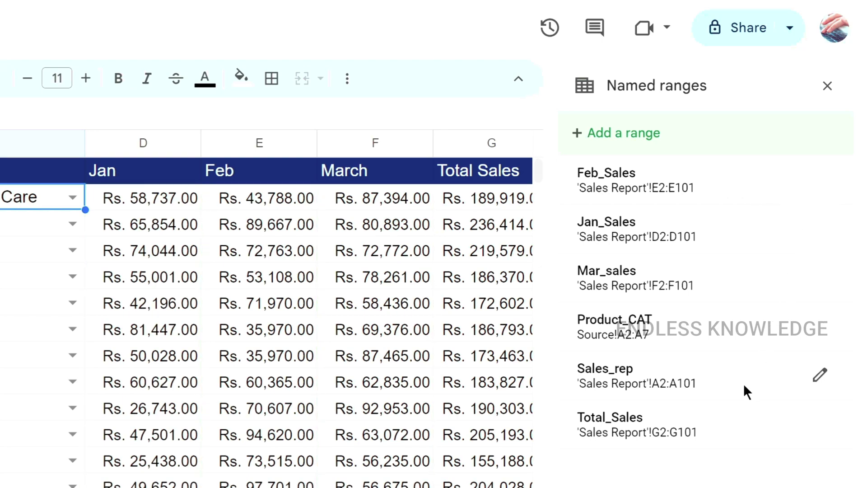
left_click(819, 375)
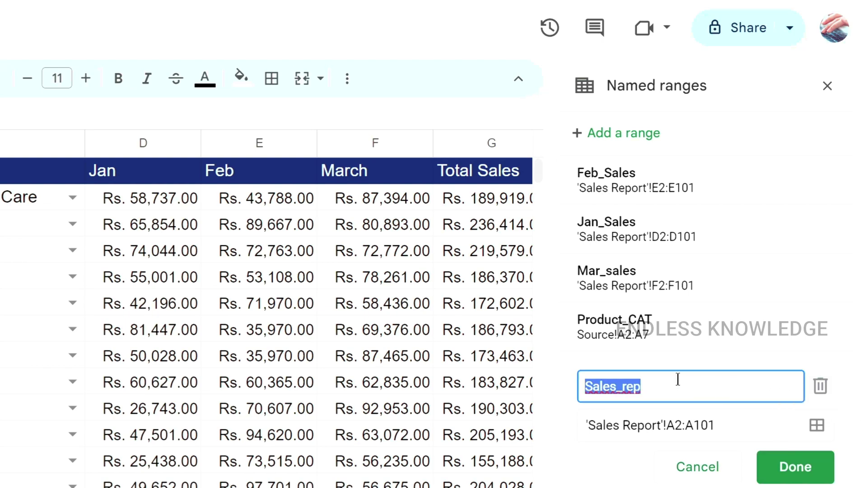
left_click(739, 422)
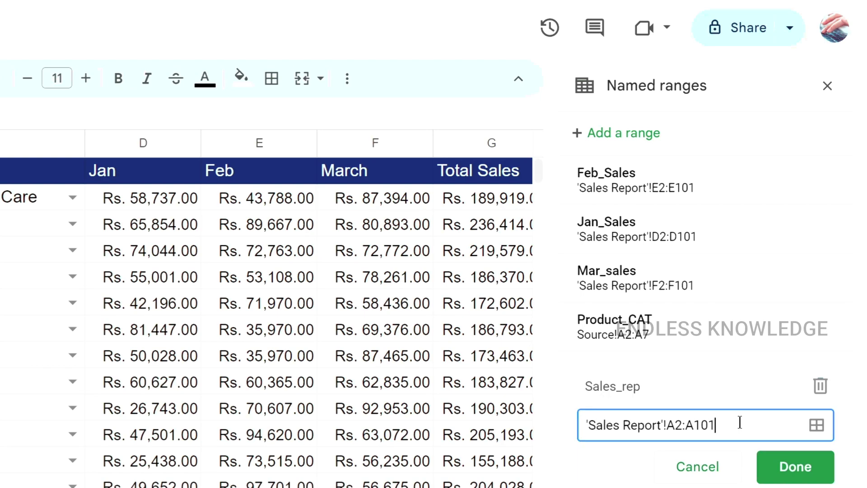
left_click(819, 385)
left_click(382, 428)
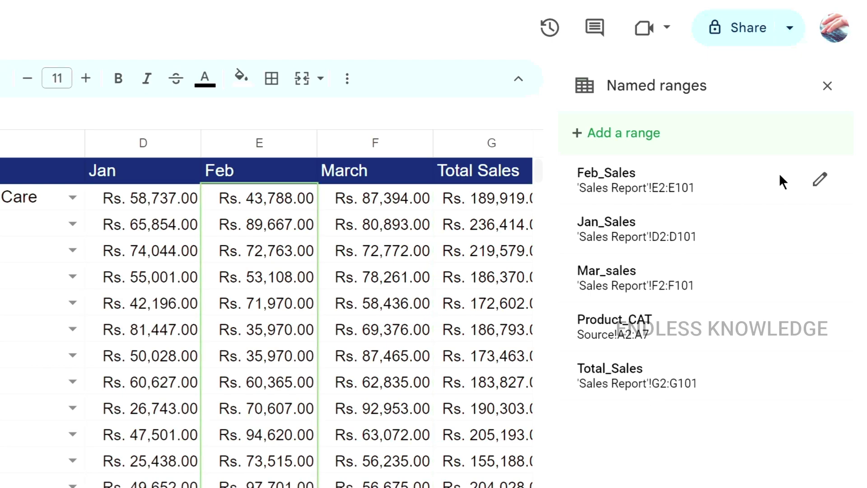
Rename the named range Feb_Sales as Feb_Sales1.
left_click(819, 180)
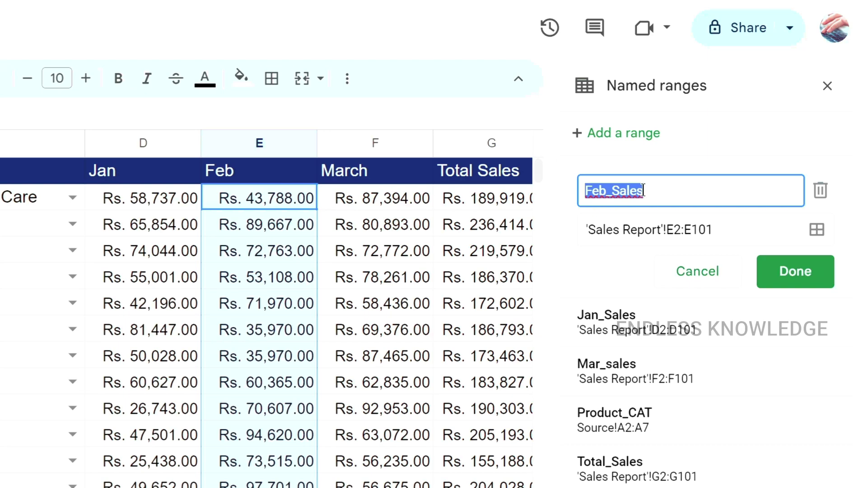
key("Right")
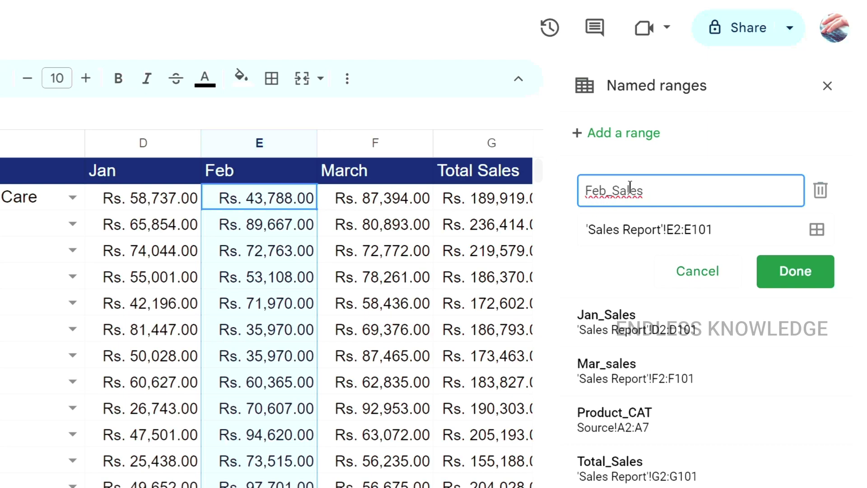
type("1")
left_click(787, 266)
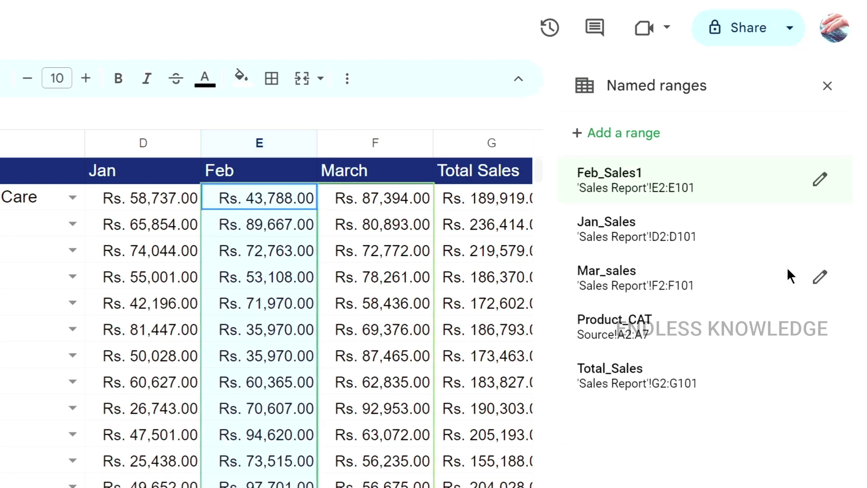
Try to rename the named range Feb_Sales1 as 1feb.
left_click(817, 179)
left_click(670, 190)
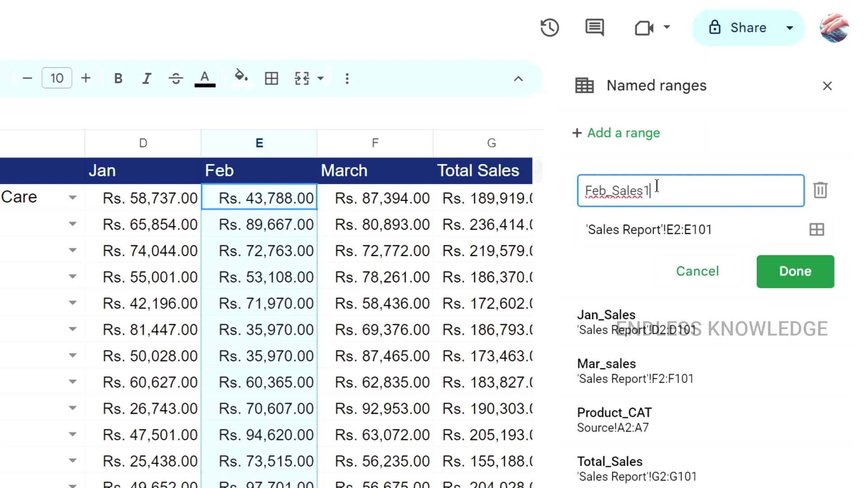
double_click(657, 189)
type("1feb")
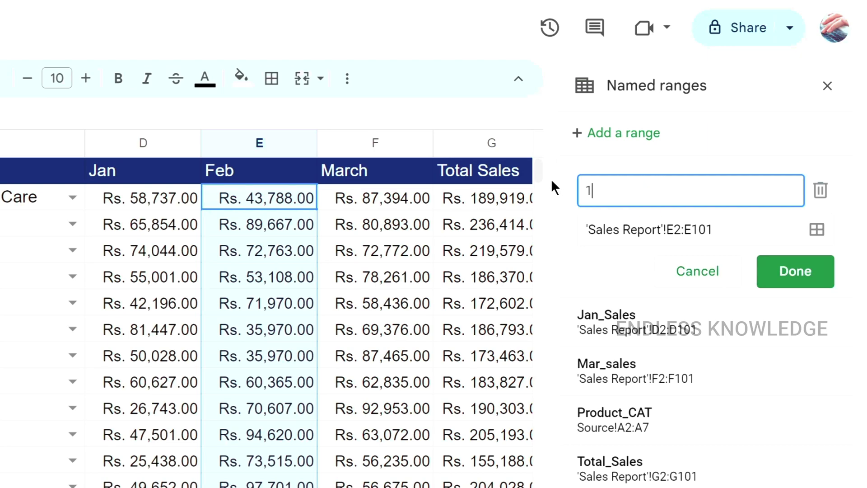
left_click(790, 274)
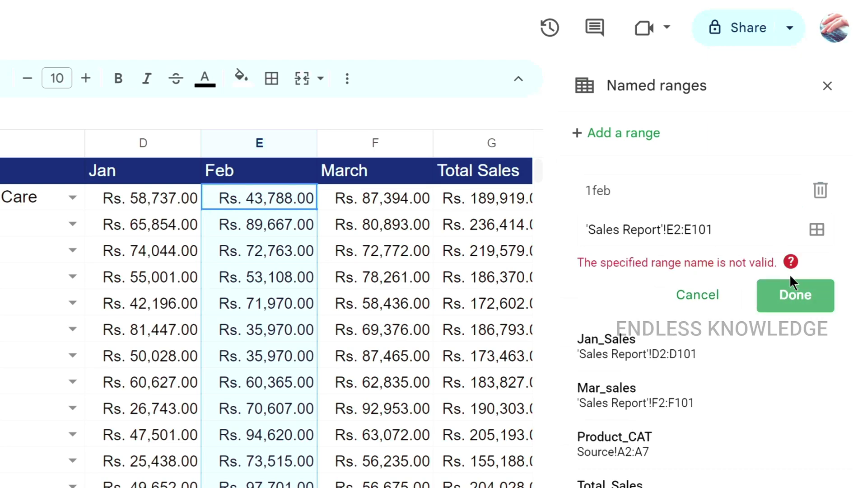
left_click(617, 187)
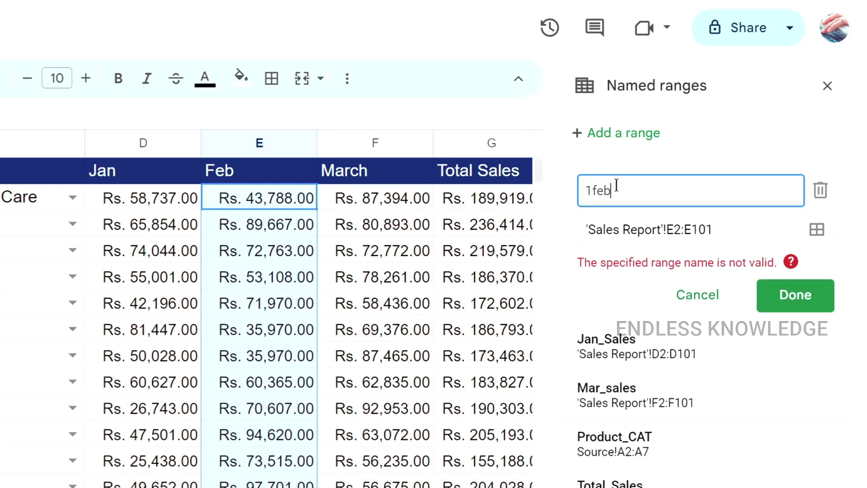
left_click(791, 300)
Try feb1 as the name of the E2:E101 range, and save the range as feb_1.
left_click(587, 188)
key("BackSpace")
left_click(820, 293)
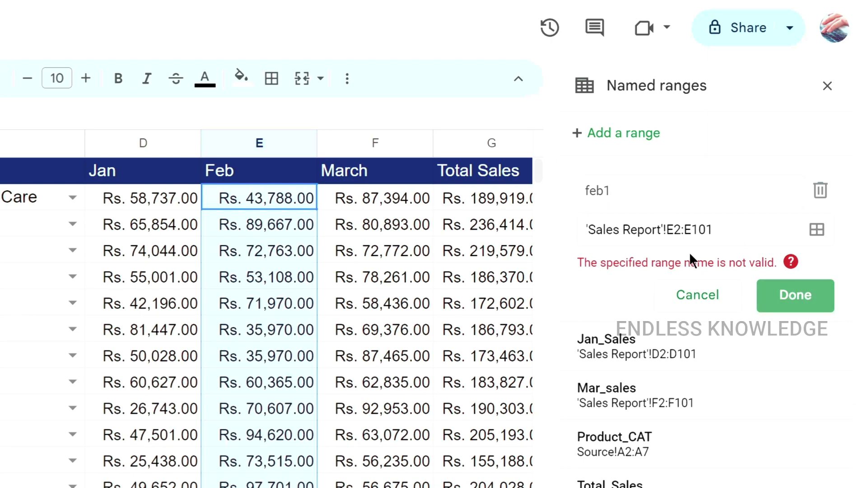
left_click(604, 177)
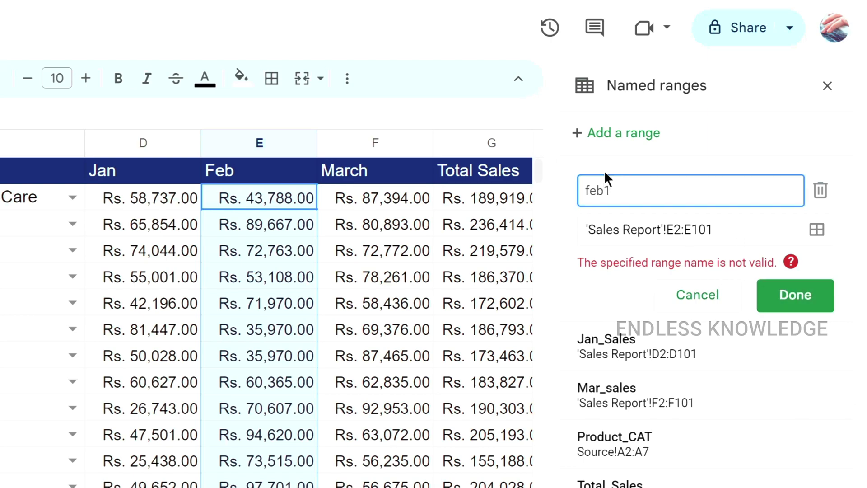
left_click(775, 293)
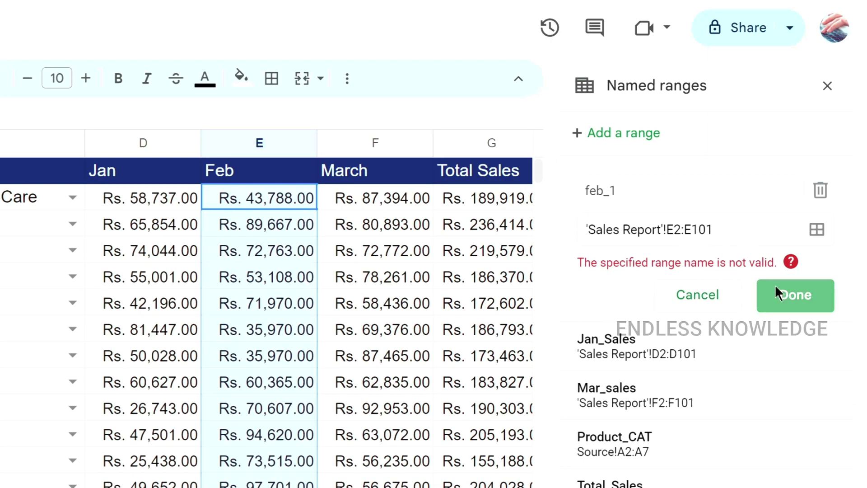
Try to rename the named range feb_1 as true and as false.
left_click(819, 179)
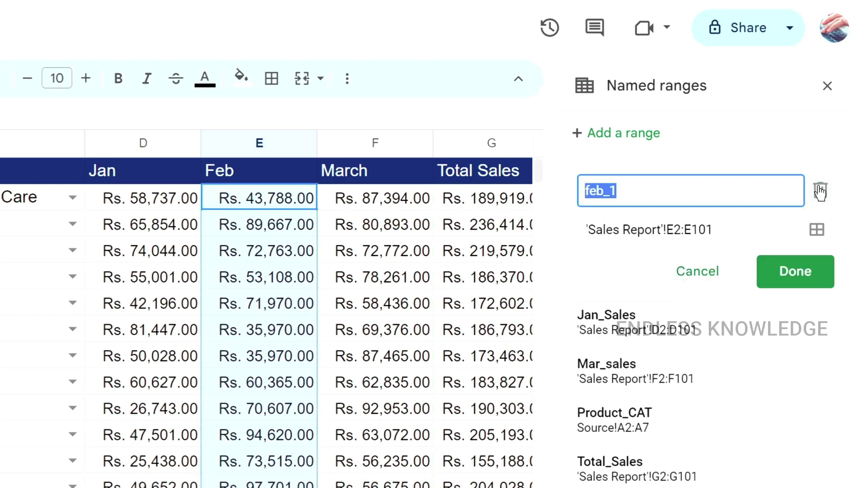
type("true")
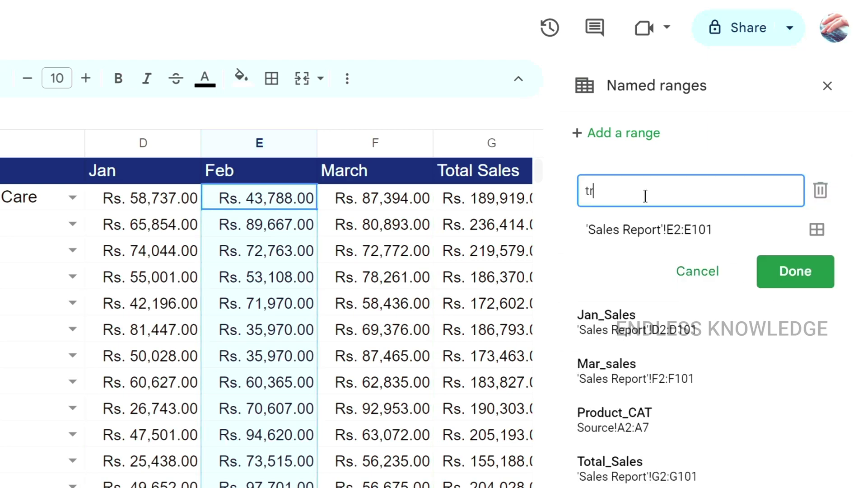
left_click(763, 270)
left_click(610, 195)
double_click(604, 188)
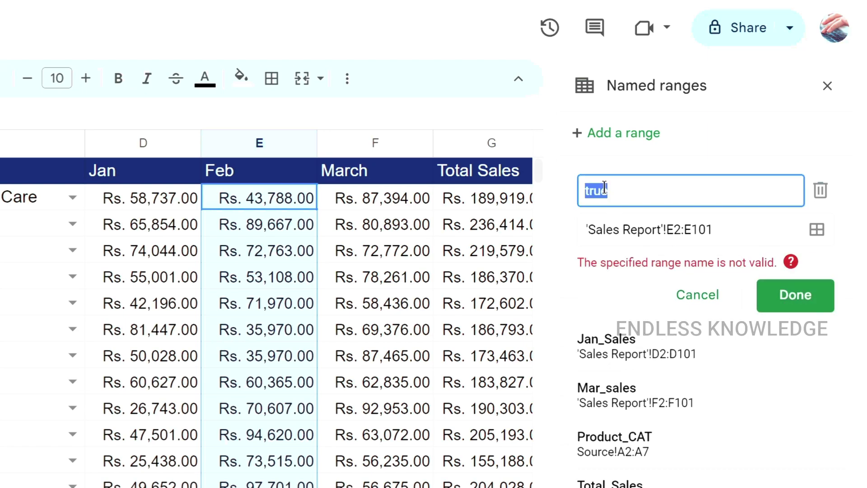
type("false")
left_click(802, 292)
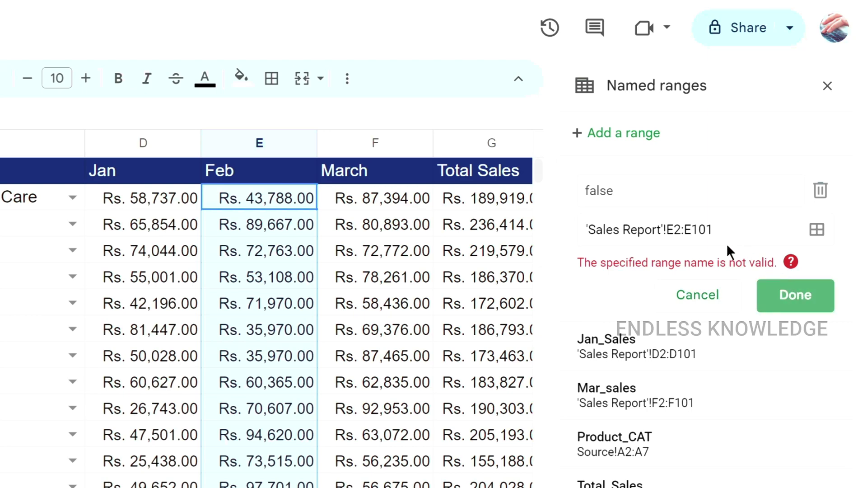
Save the E2:E101 named range under the name false12.
left_click(620, 190)
type("12")
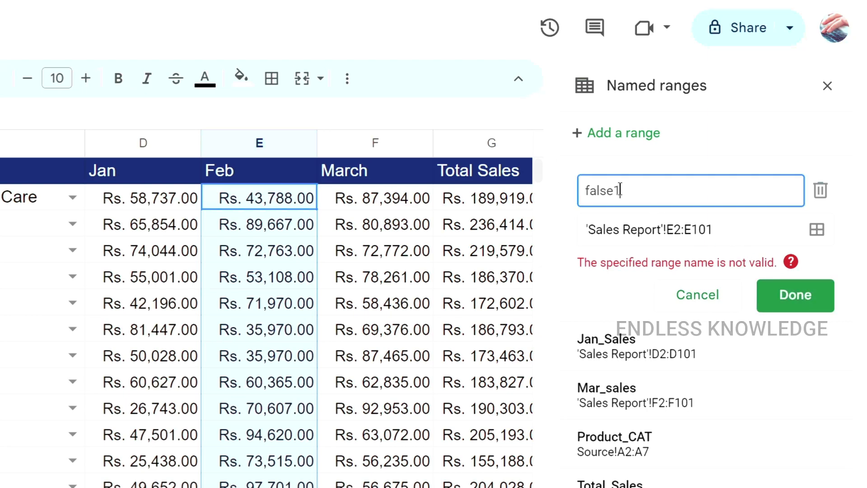
left_click(784, 296)
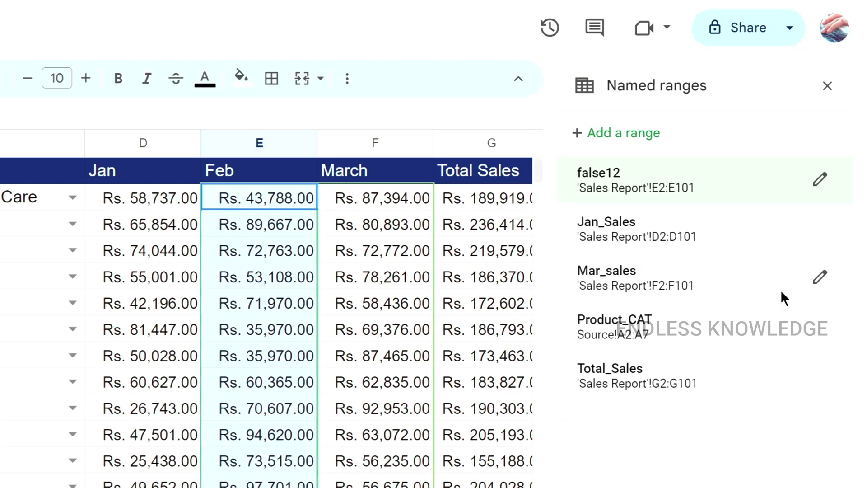
Try to rename the named range false12 as 1true.
left_click(820, 179)
left_click_drag(638, 189, 570, 190)
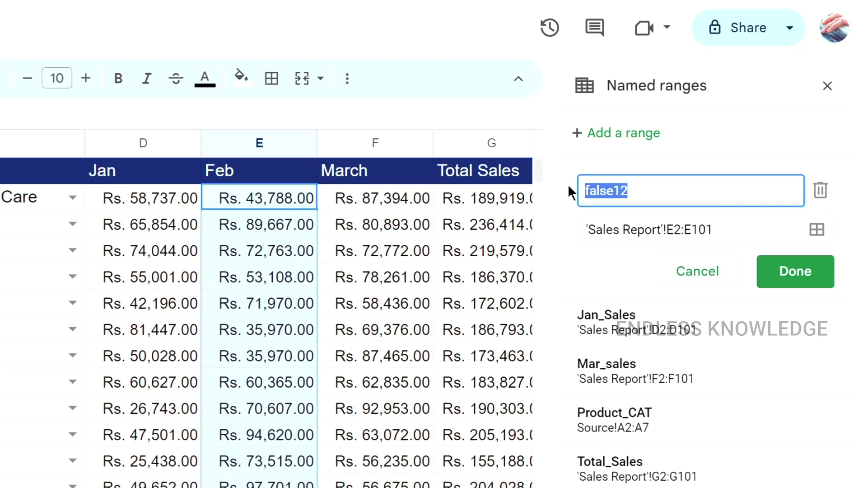
type("true")
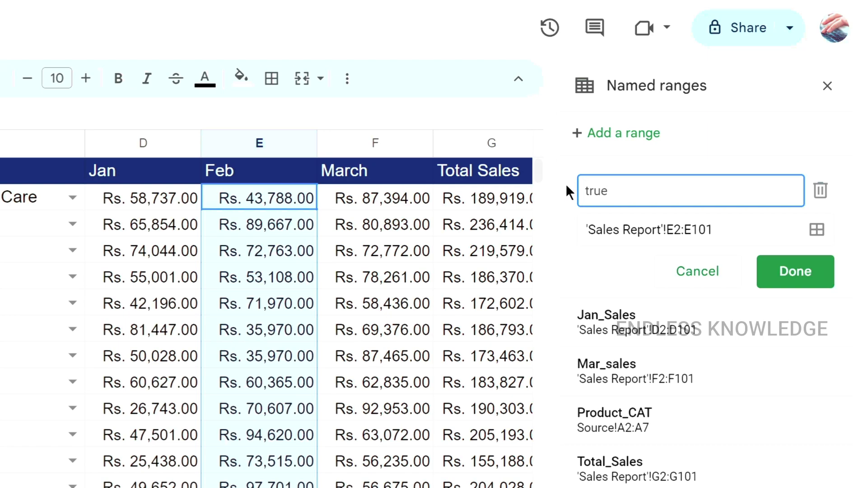
key("Home")
type("1")
left_click(811, 258)
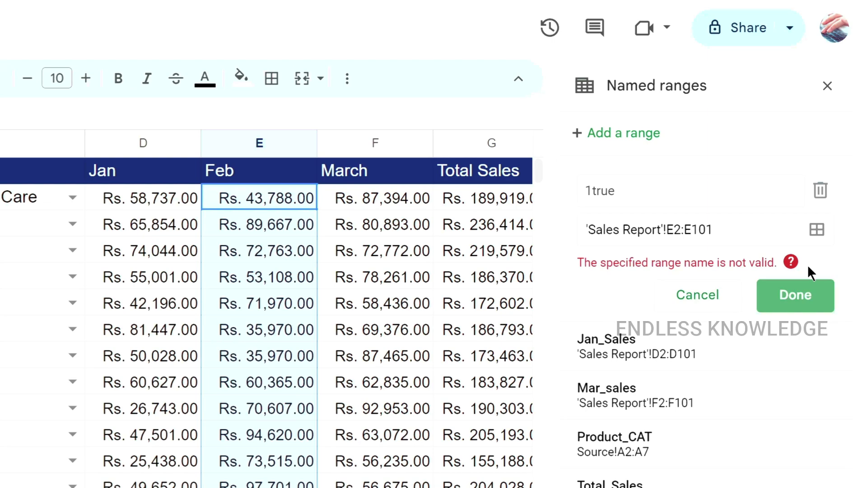
Try to use the cell reference a1 as the name of the E2:E101 range.
left_click_drag(631, 196, 540, 194)
type("a1")
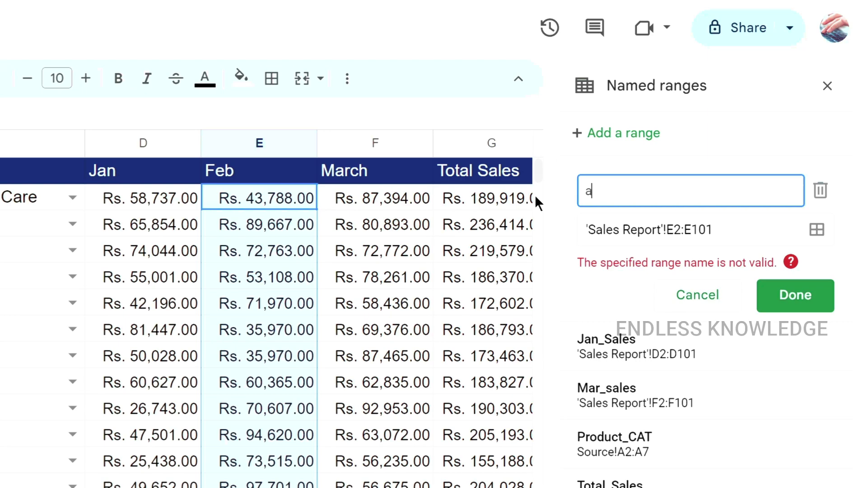
left_click(824, 295)
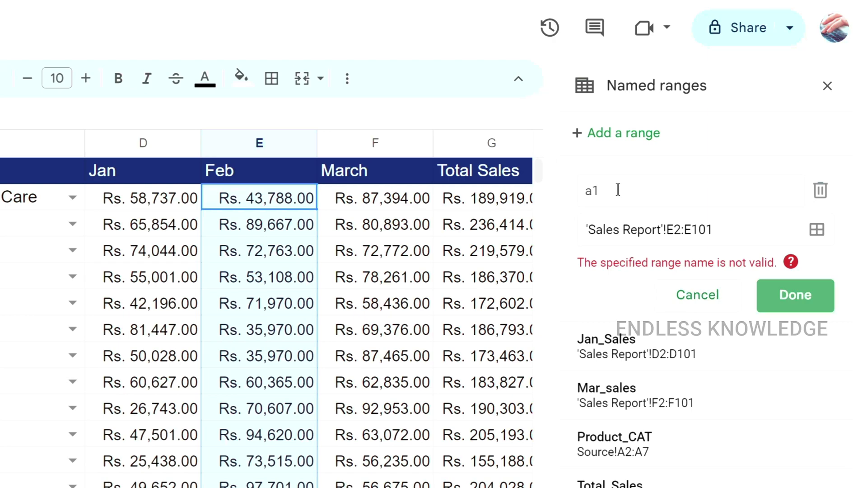
Try feb,12 as the name of the 'Sales Report'!E2:E101 range, and save the range as feb_12.
left_click_drag(617, 190, 578, 193)
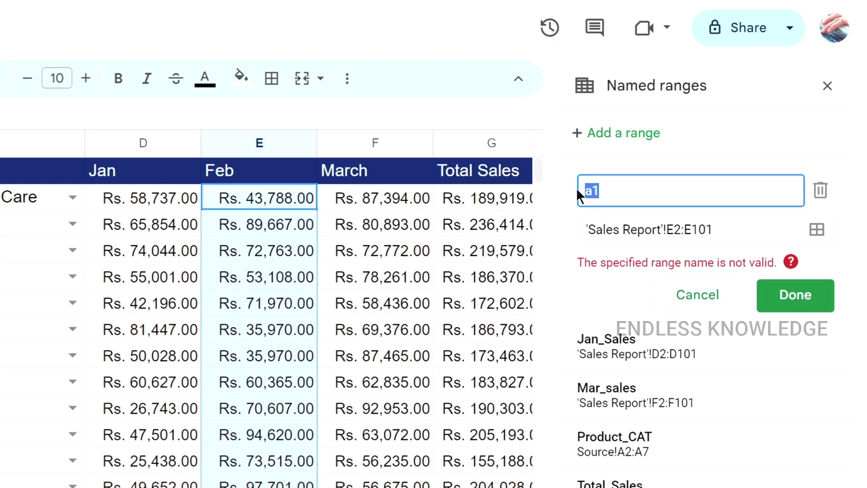
type("feb,12")
left_click(767, 292)
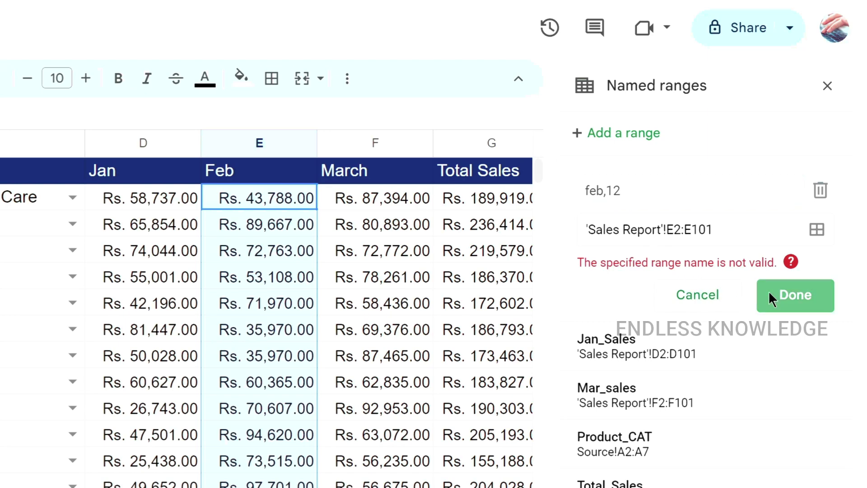
left_click(606, 191)
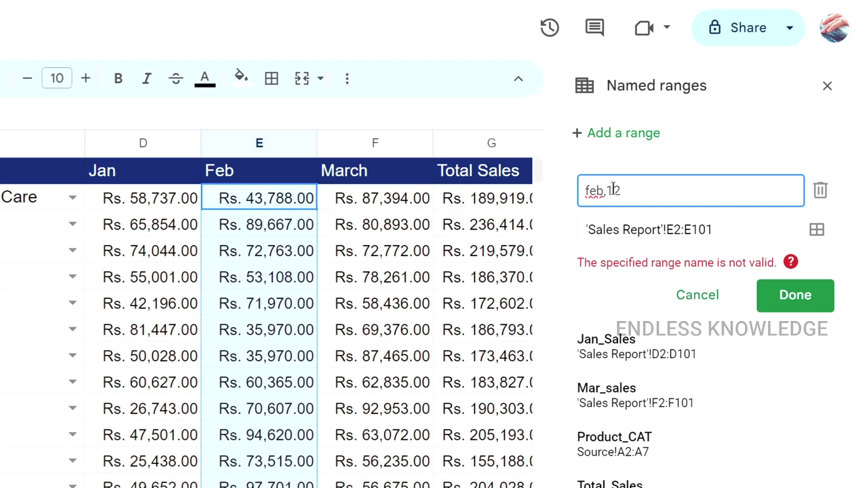
key("BackSpace")
type("_")
left_click(795, 288)
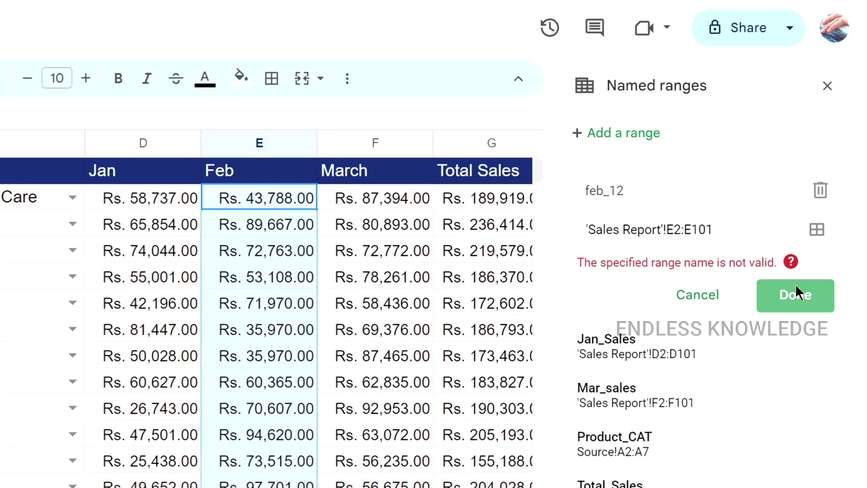
left_click(820, 179)
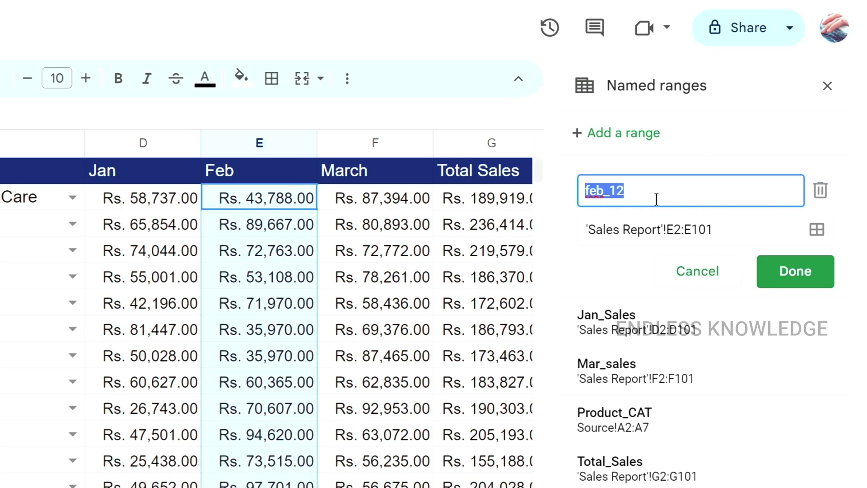
left_click(687, 270)
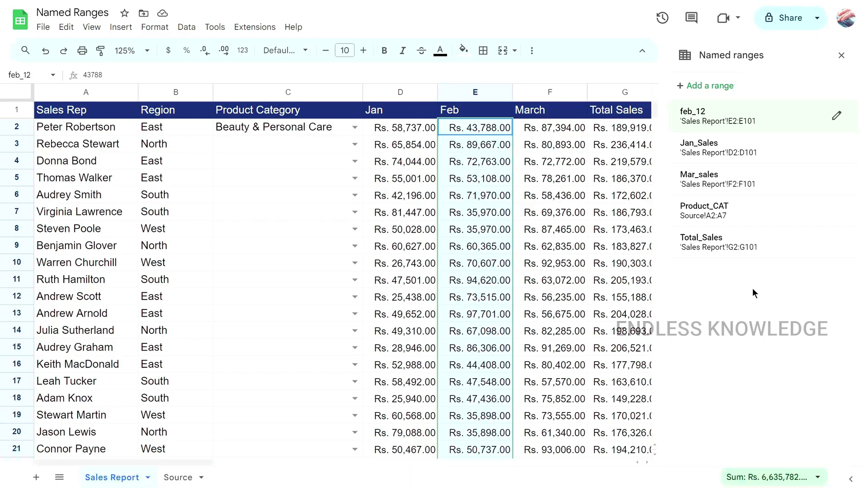